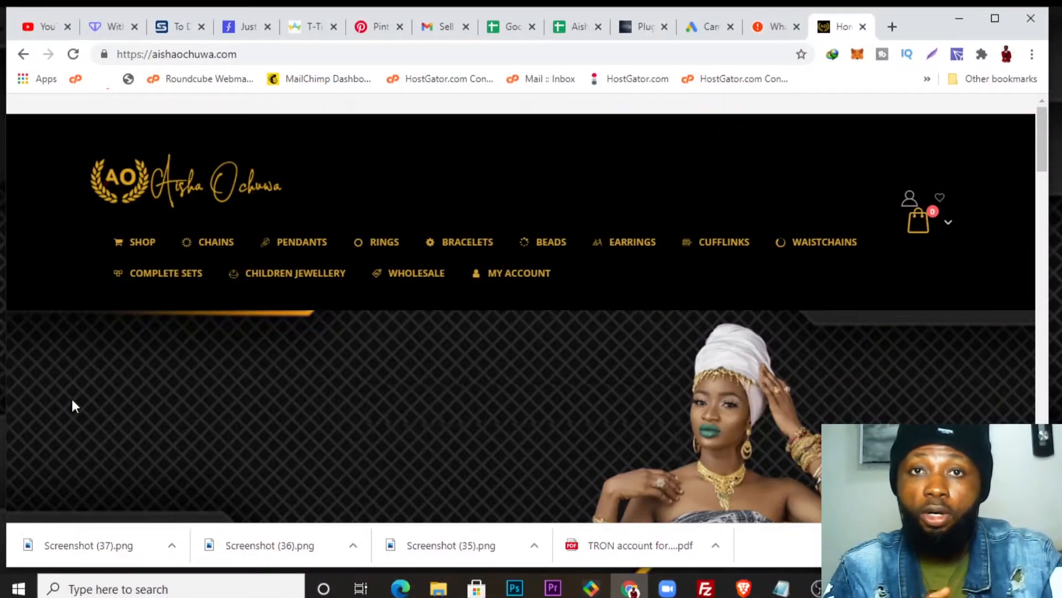
Look through the jewellery store's home page, including its categories, popular products and footer links
{"action": "scroll", "coordinate": [204, 437], "scroll_direction": "down", "scroll_amount": 15}
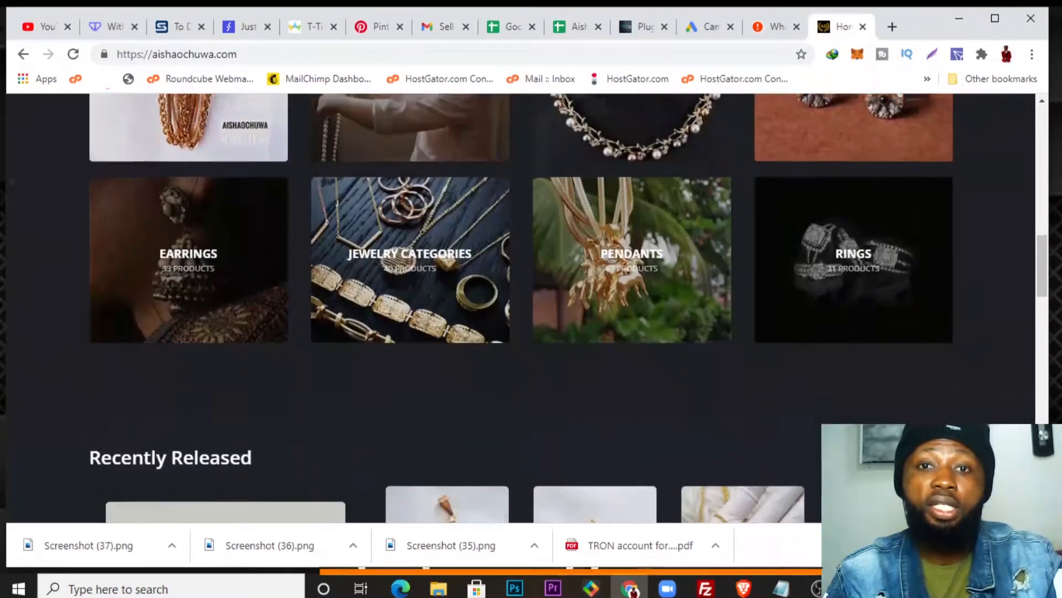
{"action": "scroll", "coordinate": [205, 445], "scroll_direction": "up", "scroll_amount": 8}
{"action": "scroll", "coordinate": [204, 450], "scroll_direction": "up", "scroll_amount": 4}
{"action": "scroll", "coordinate": [204, 450], "scroll_direction": "down", "scroll_amount": 15}
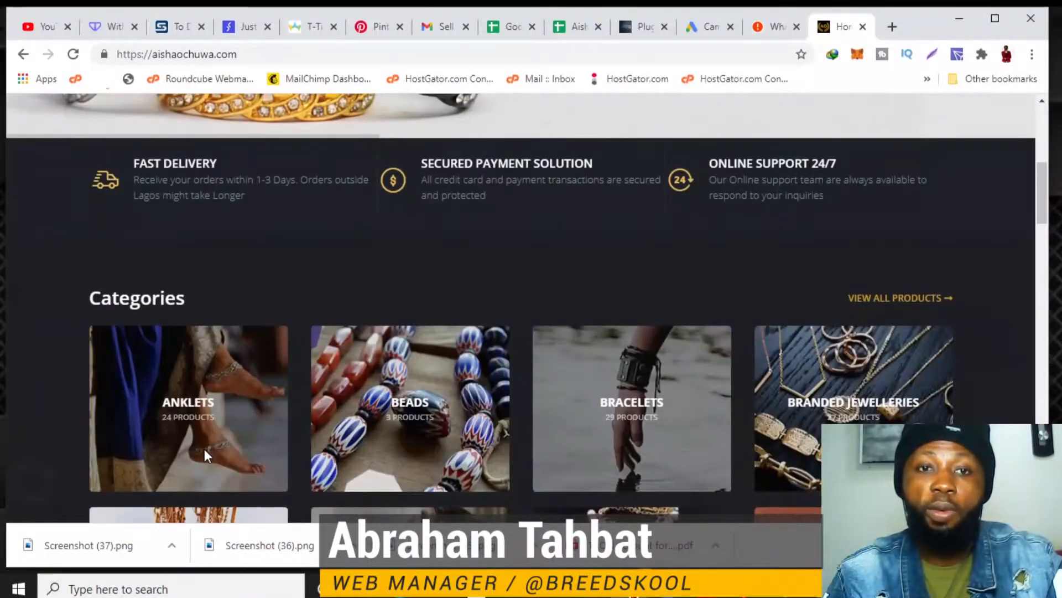
{"action": "scroll", "coordinate": [204, 455], "scroll_direction": "down", "scroll_amount": 10}
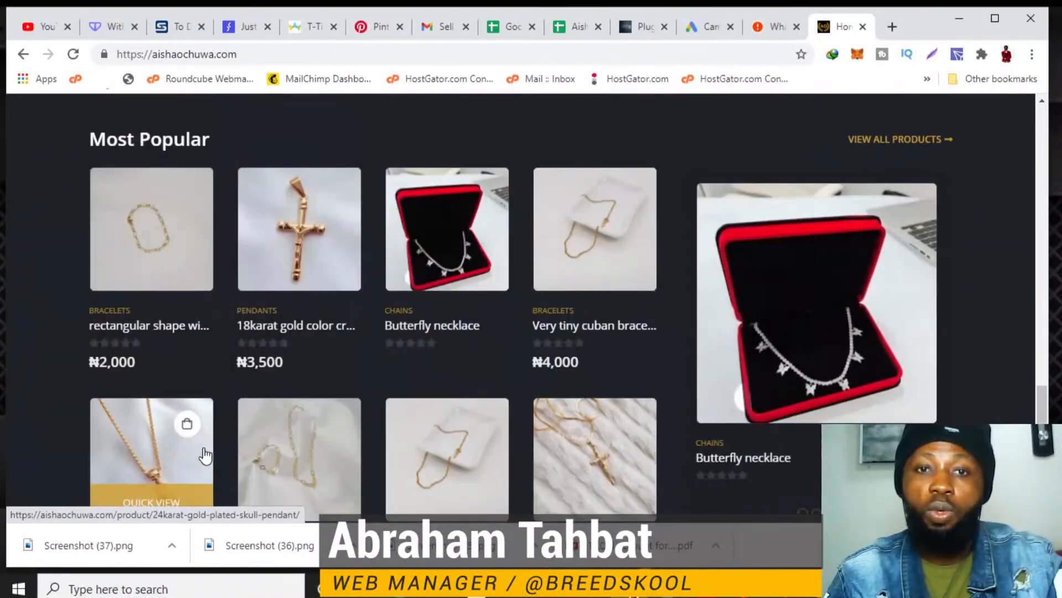
{"action": "scroll", "coordinate": [203, 446], "scroll_direction": "down", "scroll_amount": 8}
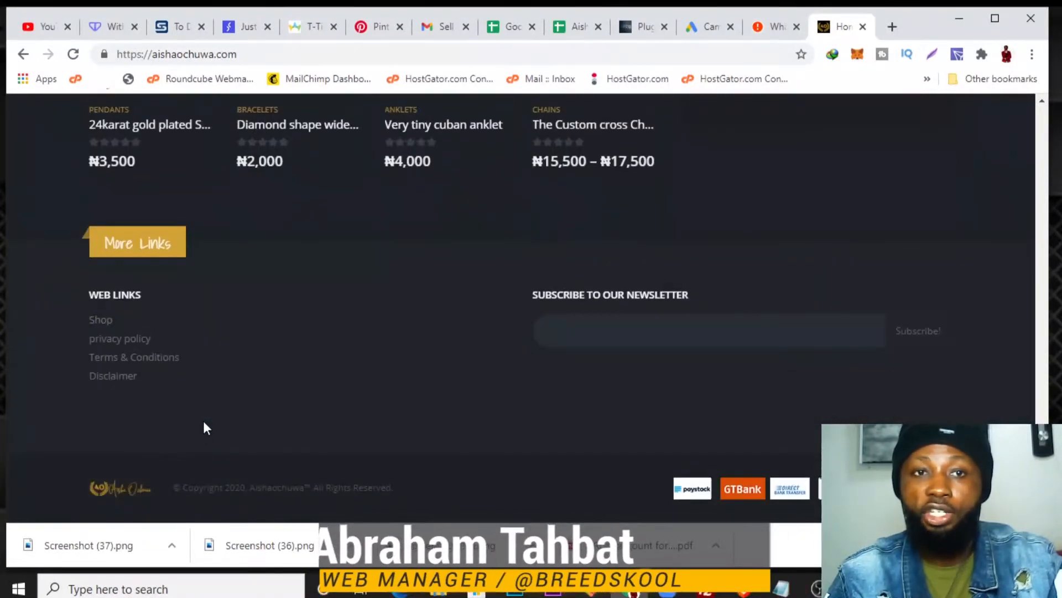
{"action": "scroll", "coordinate": [299, 403], "scroll_direction": "up", "scroll_amount": 20}
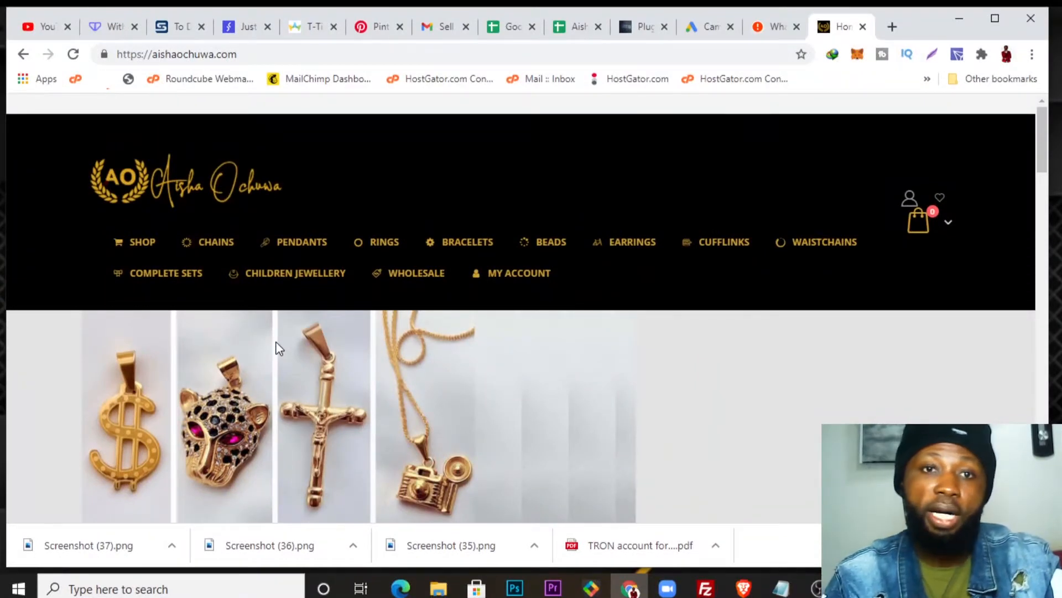
{"action": "left_click", "coordinate": [283, 52]}
{"action": "left_click", "coordinate": [283, 53]}
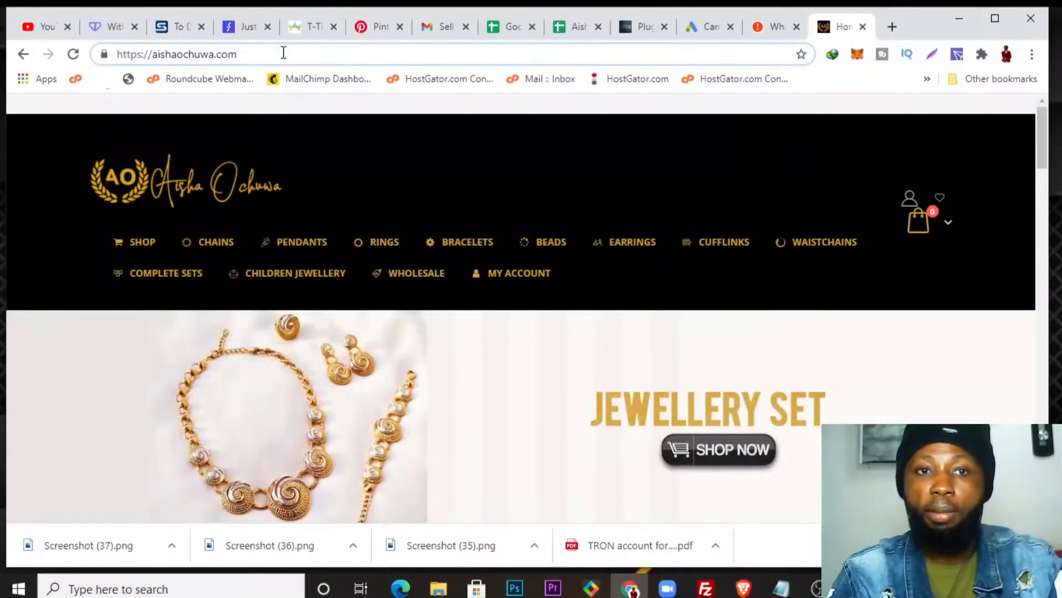
{"action": "left_click_drag", "start_coordinate": [255, 58], "coordinate": [118, 57]}
{"action": "left_click", "coordinate": [483, 133]}
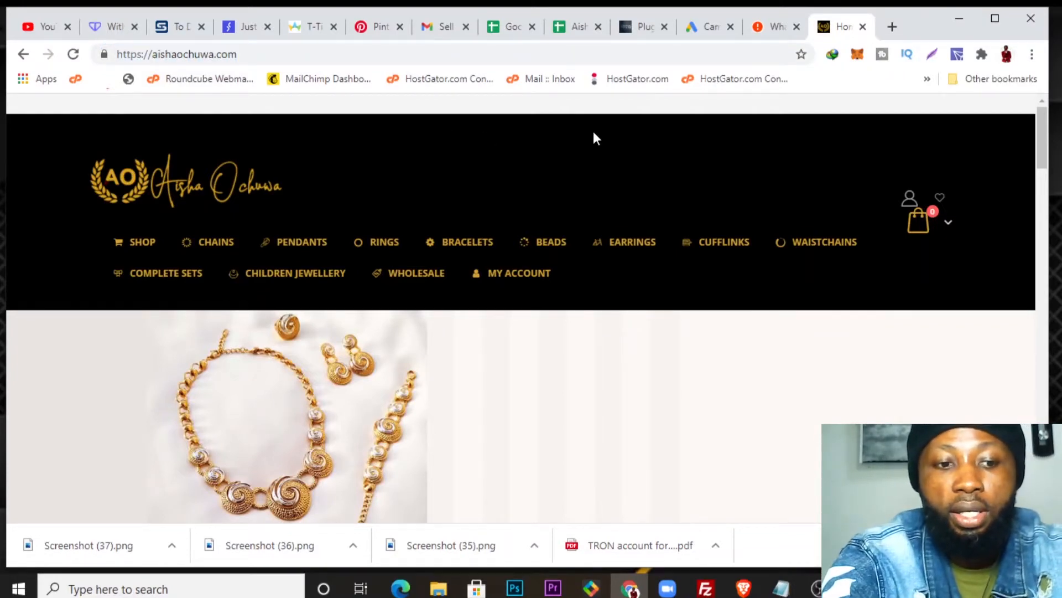
{"action": "key", "text": "ctrl+plus"}
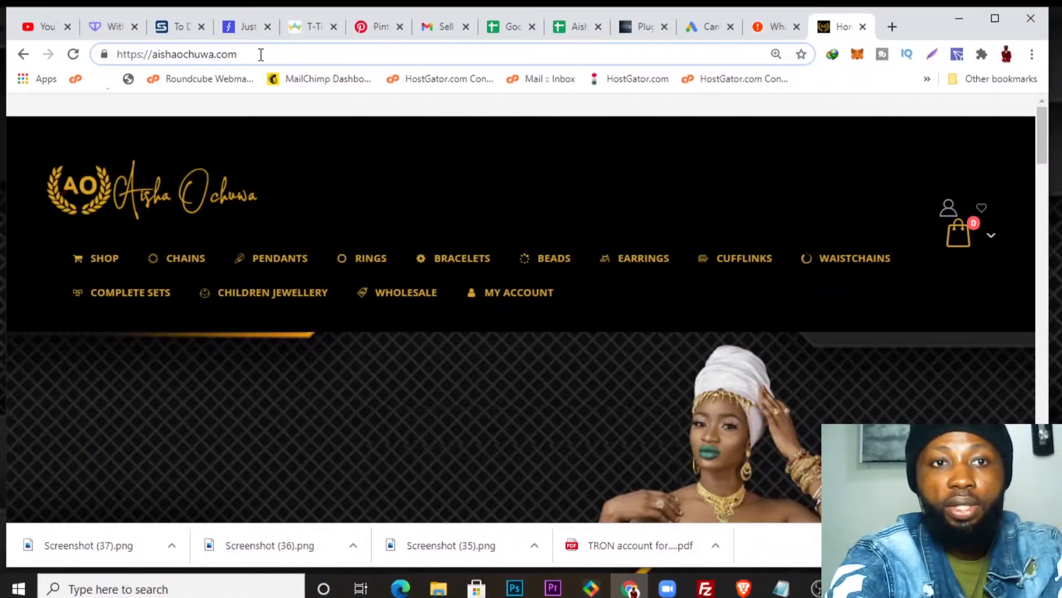
{"action": "left_click", "coordinate": [261, 55]}
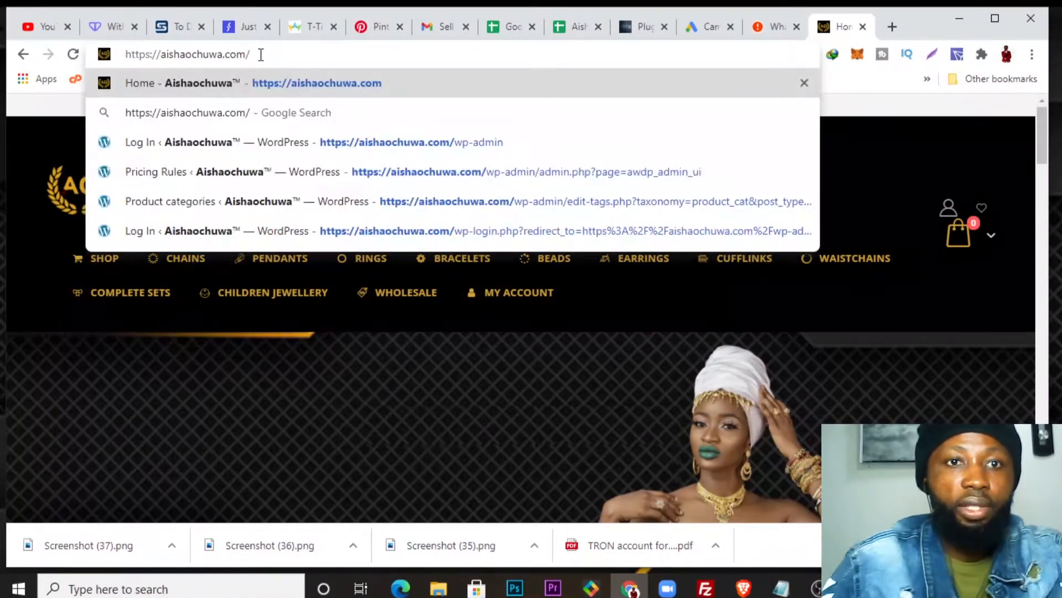
{"action": "type", "text": "wp"}
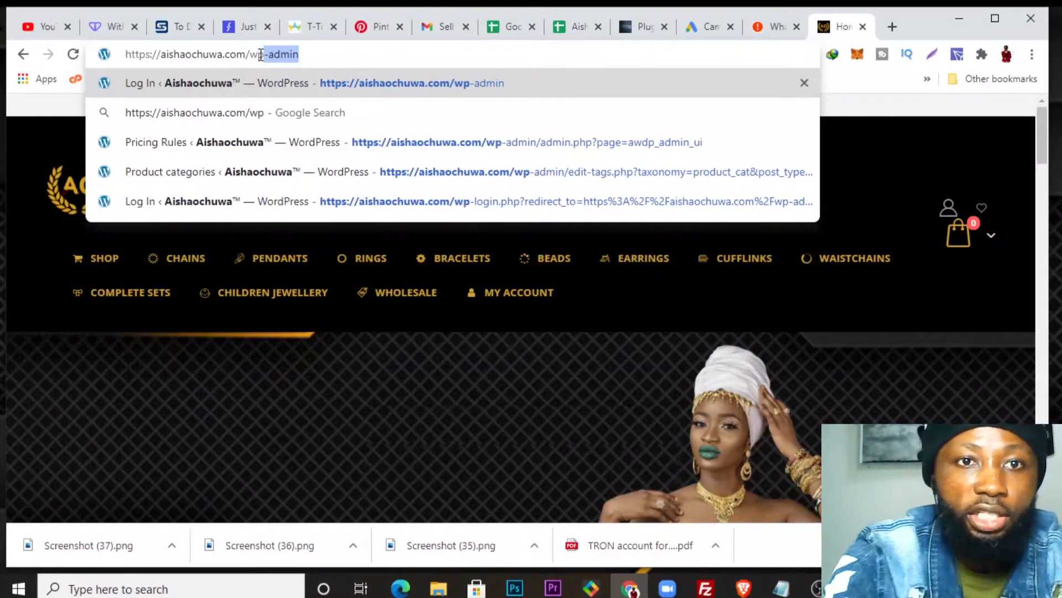
{"action": "key", "text": "Return"}
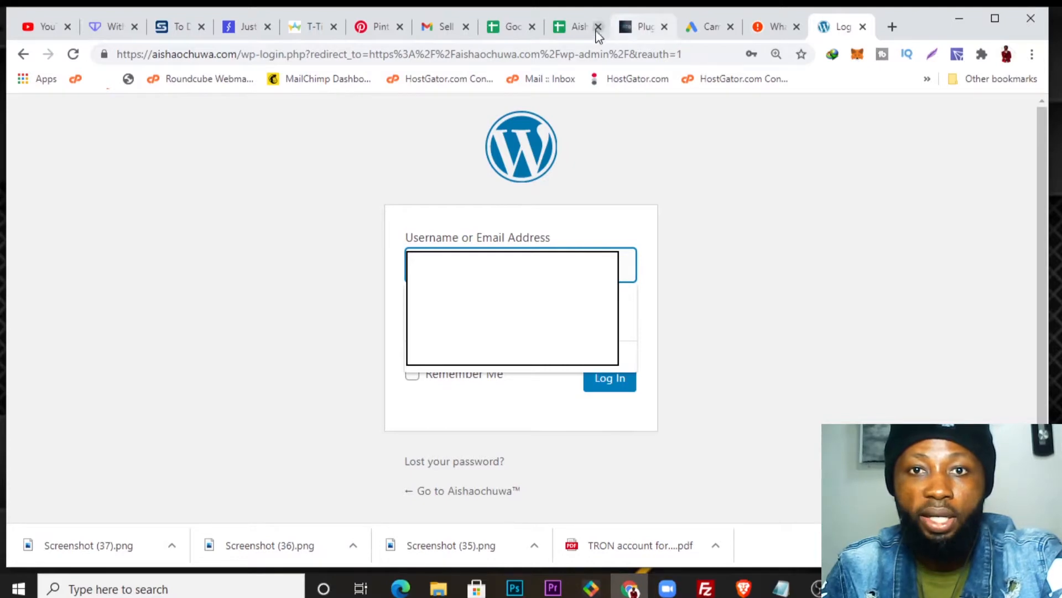
{"action": "key", "text": "Tab"}
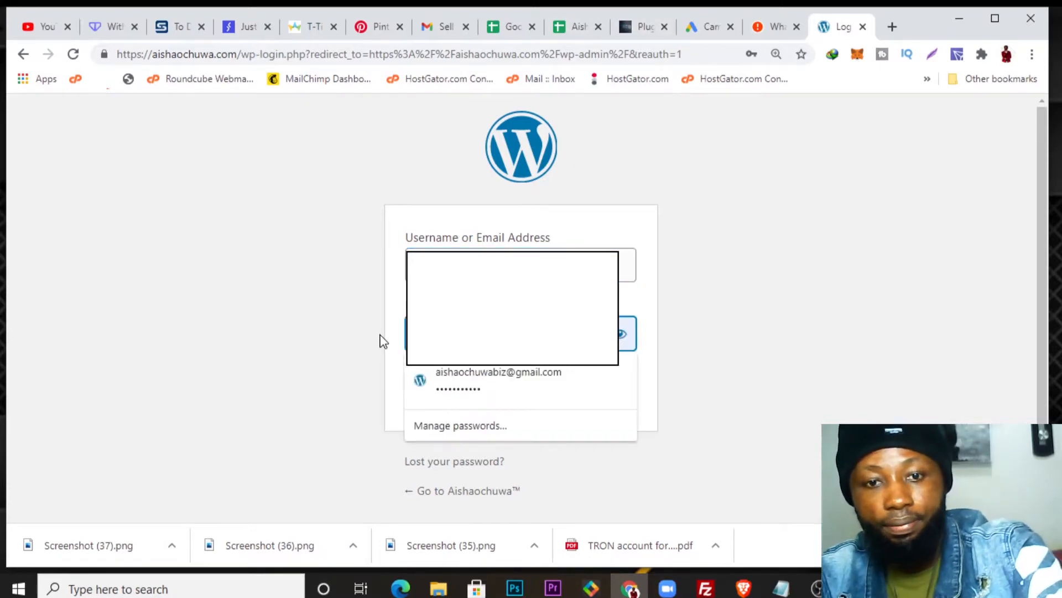
{"action": "left_click", "coordinate": [603, 381]}
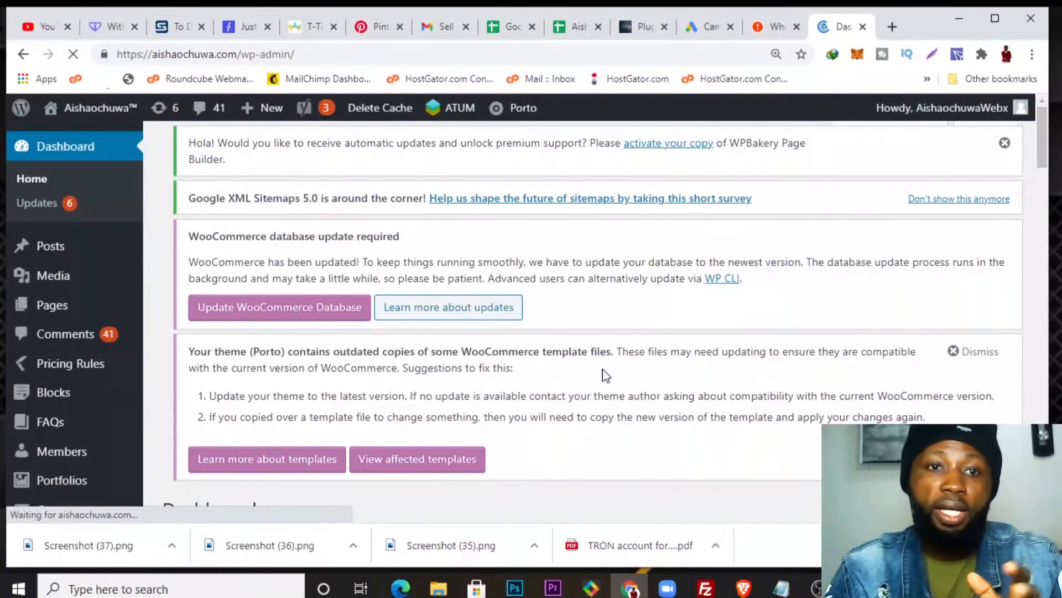
Look over the WordPress dashboard's notices, site health, recent activity and admin sections
{"action": "scroll", "coordinate": [541, 288], "scroll_direction": "down", "scroll_amount": 3}
{"action": "scroll", "coordinate": [541, 288], "scroll_direction": "down", "scroll_amount": 5}
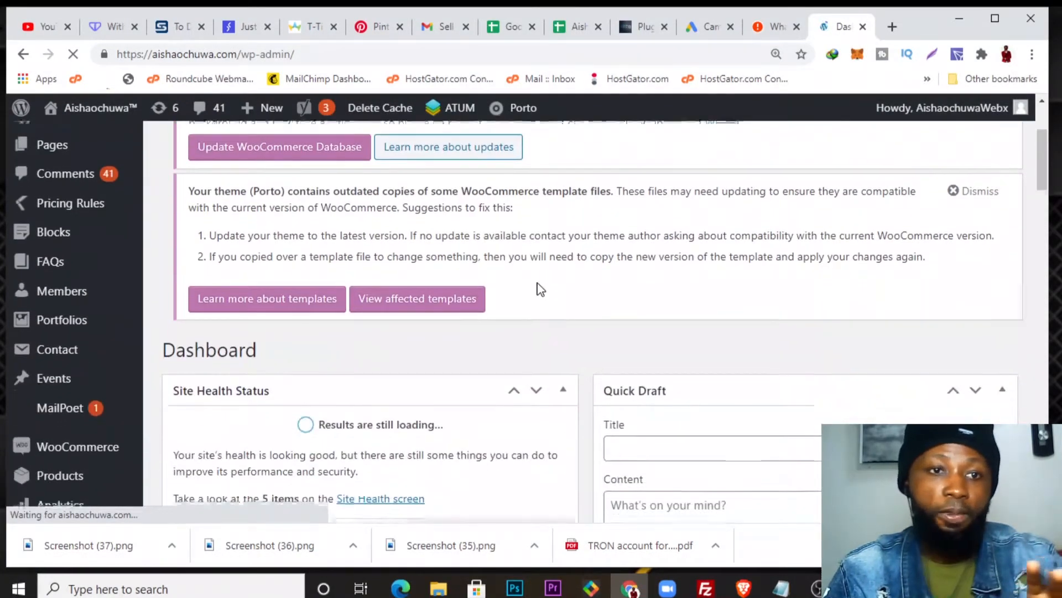
{"action": "scroll", "coordinate": [515, 326], "scroll_direction": "down", "scroll_amount": 3}
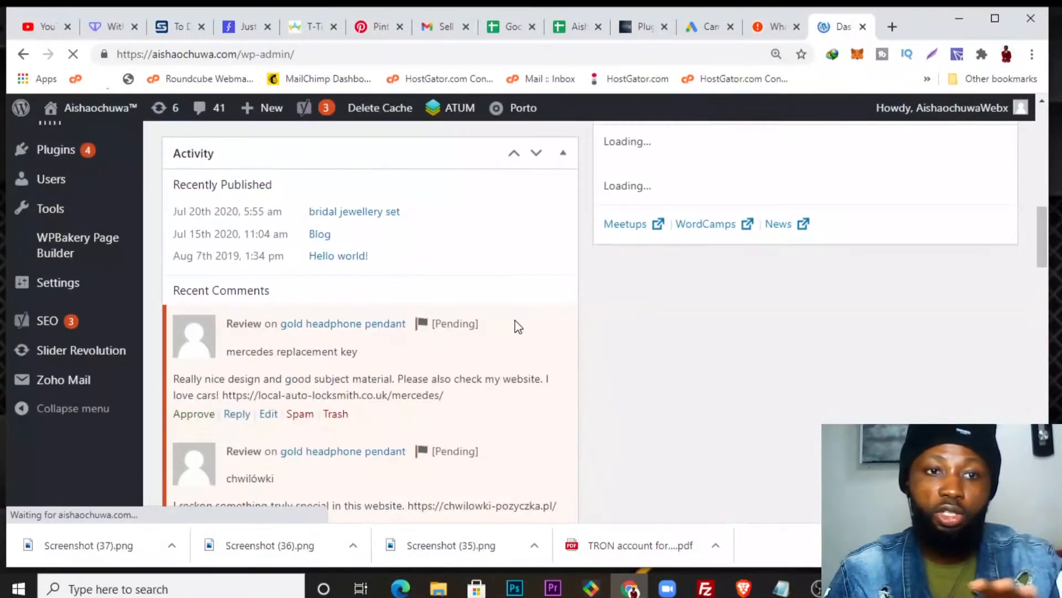
{"action": "scroll", "coordinate": [510, 344], "scroll_direction": "up", "scroll_amount": 10}
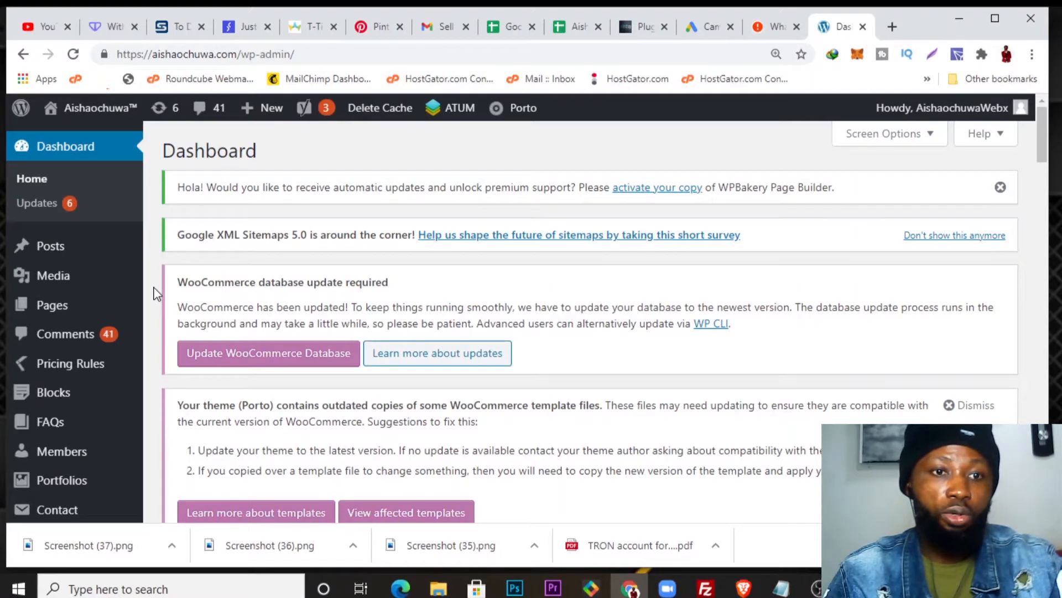
{"action": "scroll", "coordinate": [157, 293], "scroll_direction": "down", "scroll_amount": 1}
{"action": "mouse_move", "coordinate": [65, 180]}
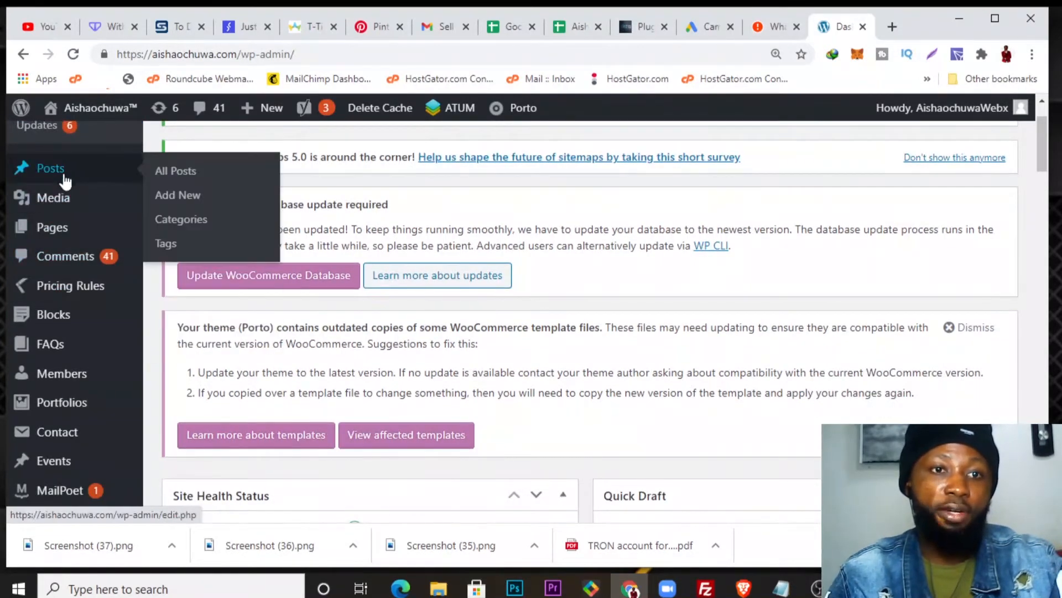
{"action": "mouse_move", "coordinate": [56, 400]}
{"action": "scroll", "coordinate": [70, 376], "scroll_direction": "up", "scroll_amount": 1}
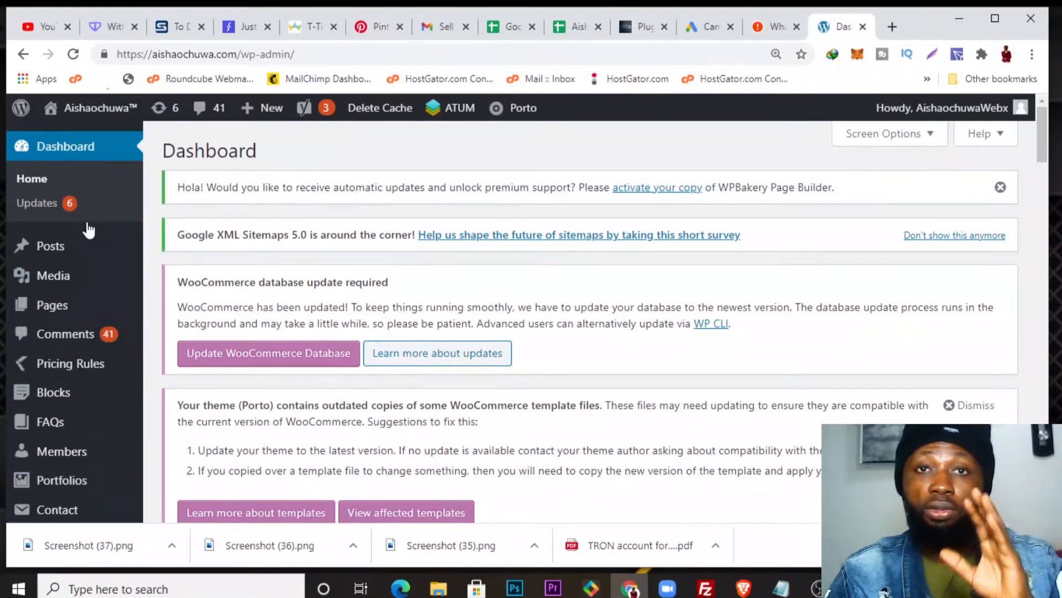
Open the WooCommerce orders list
{"action": "mouse_move", "coordinate": [82, 244]}
{"action": "scroll", "coordinate": [124, 344], "scroll_direction": "down", "scroll_amount": 4}
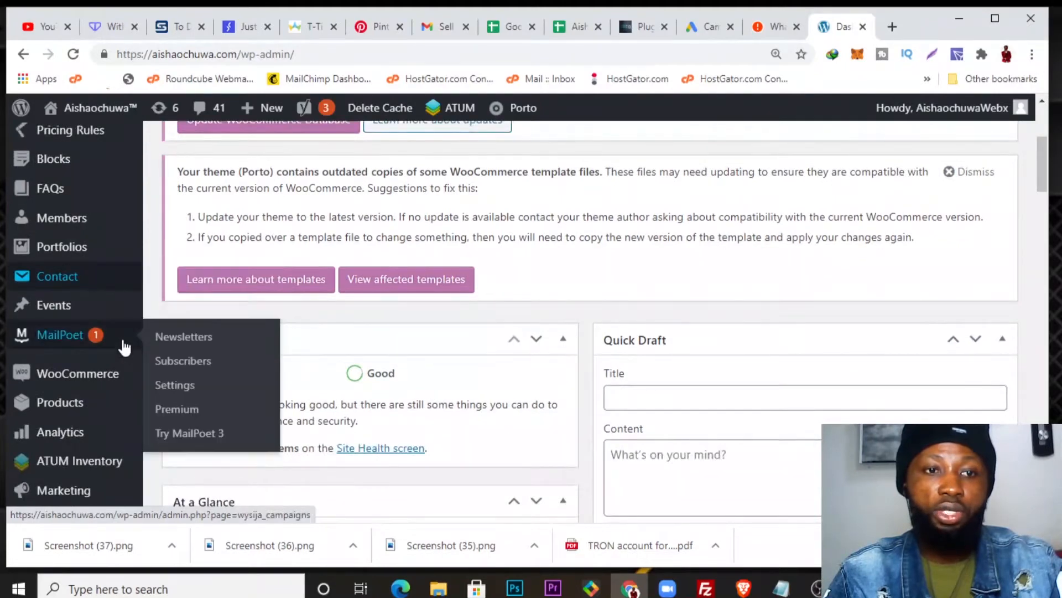
{"action": "mouse_move", "coordinate": [84, 372]}
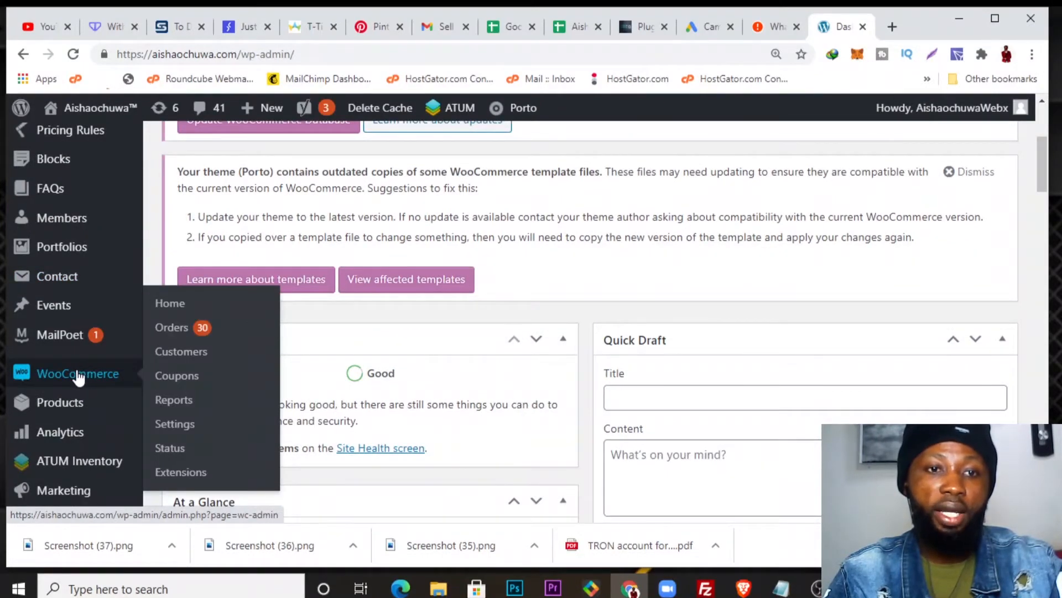
{"action": "left_click", "coordinate": [185, 340]}
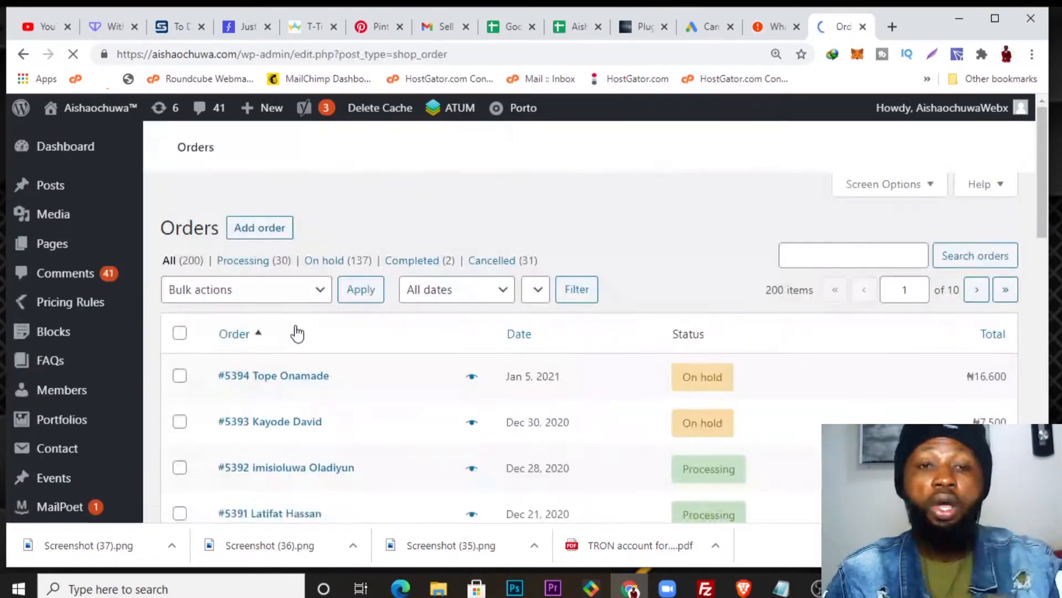
Review the dates, statuses and totals of the orders in the WooCommerce list
{"action": "scroll", "coordinate": [297, 343], "scroll_direction": "down", "scroll_amount": 2}
{"action": "scroll", "coordinate": [298, 346], "scroll_direction": "up", "scroll_amount": 2}
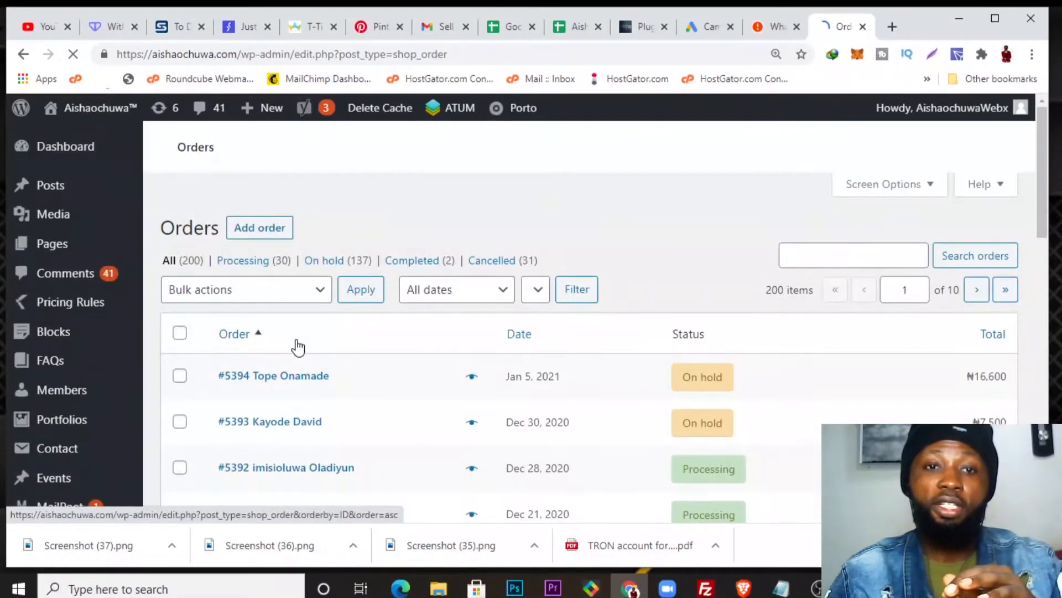
{"action": "scroll", "coordinate": [299, 354], "scroll_direction": "down", "scroll_amount": 2}
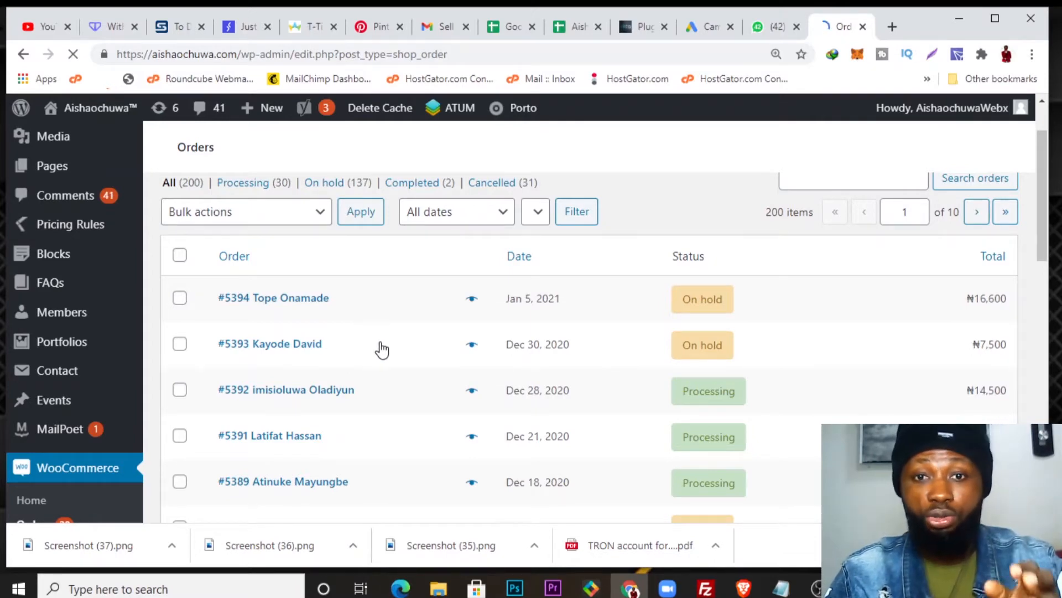
{"action": "scroll", "coordinate": [410, 360], "scroll_direction": "down", "scroll_amount": 2}
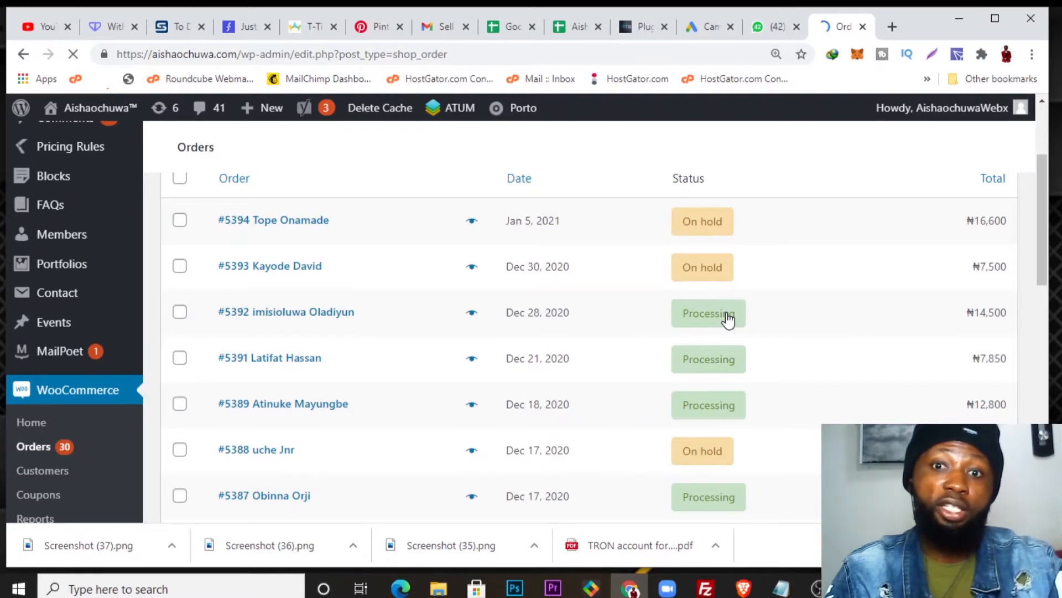
{"action": "scroll", "coordinate": [755, 278], "scroll_direction": "down", "scroll_amount": 5}
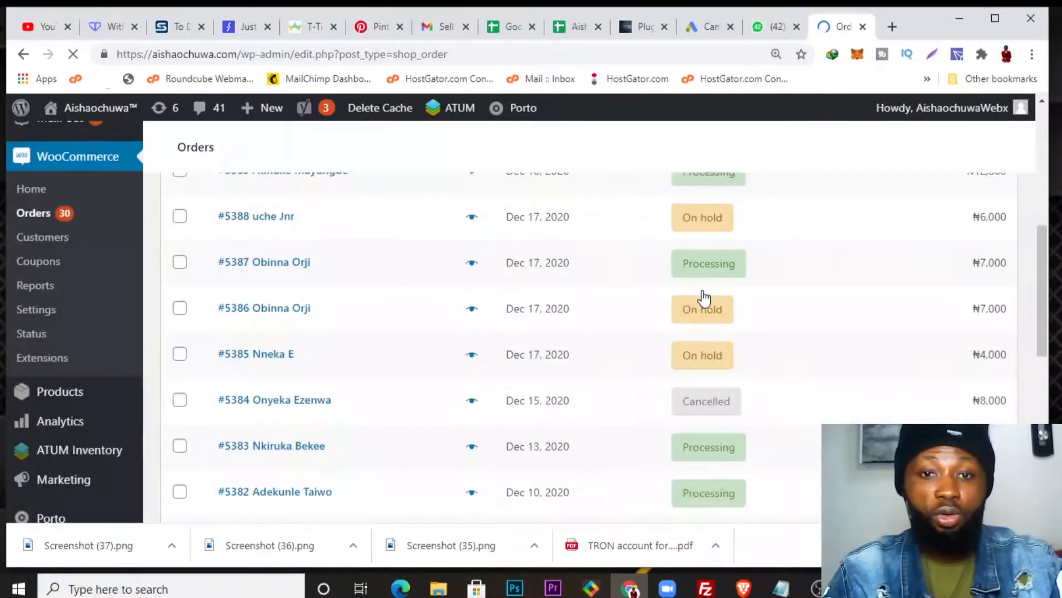
{"action": "scroll", "coordinate": [704, 299], "scroll_direction": "down", "scroll_amount": 2}
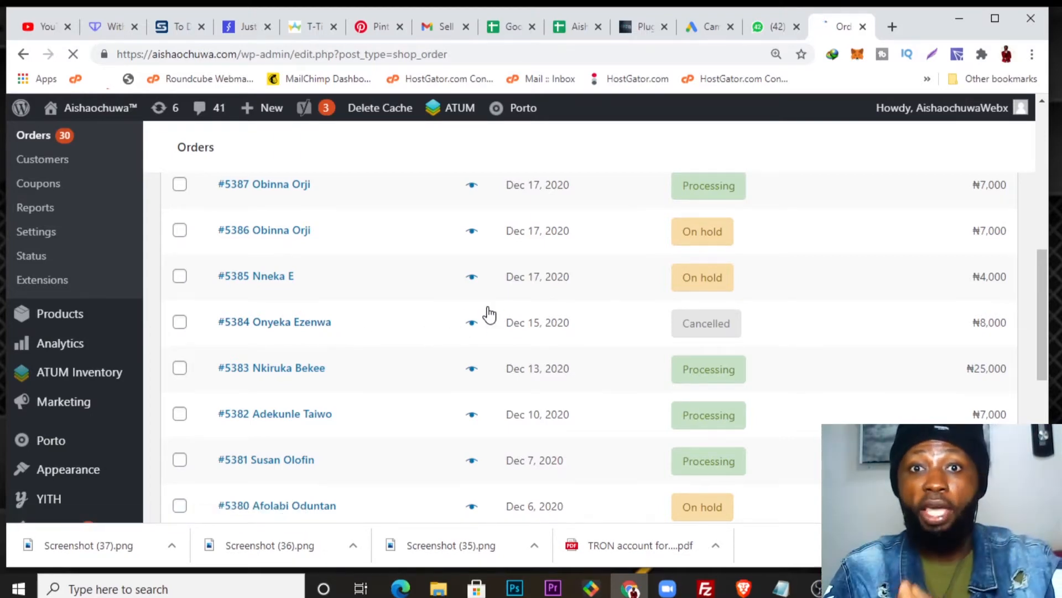
{"action": "scroll", "coordinate": [332, 343], "scroll_direction": "up", "scroll_amount": 8}
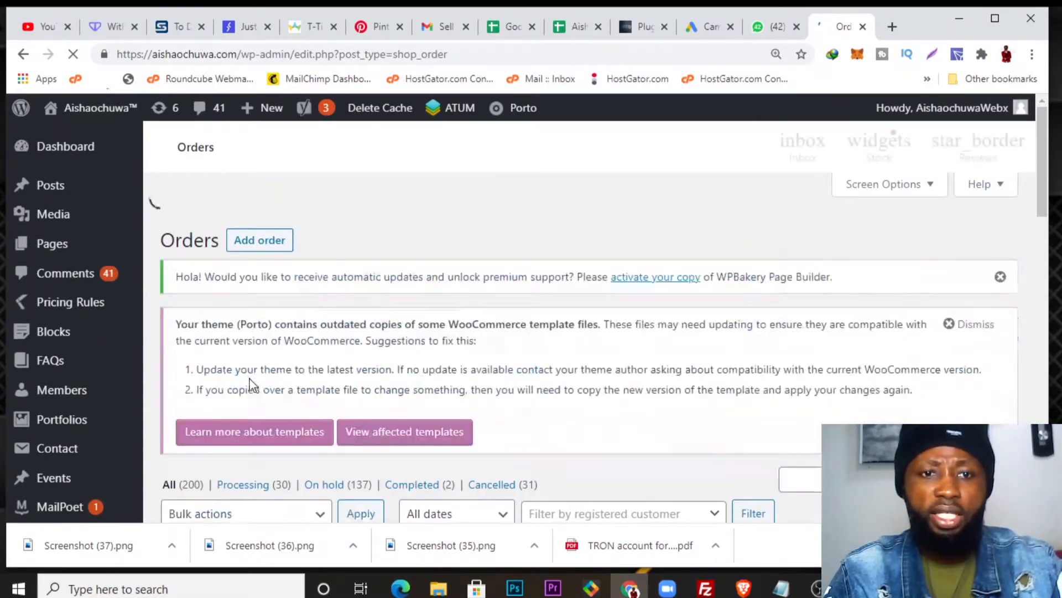
Open the newest order, dated Jan 5, 2021, in a new browser tab
{"action": "scroll", "coordinate": [282, 394], "scroll_direction": "down", "scroll_amount": 5}
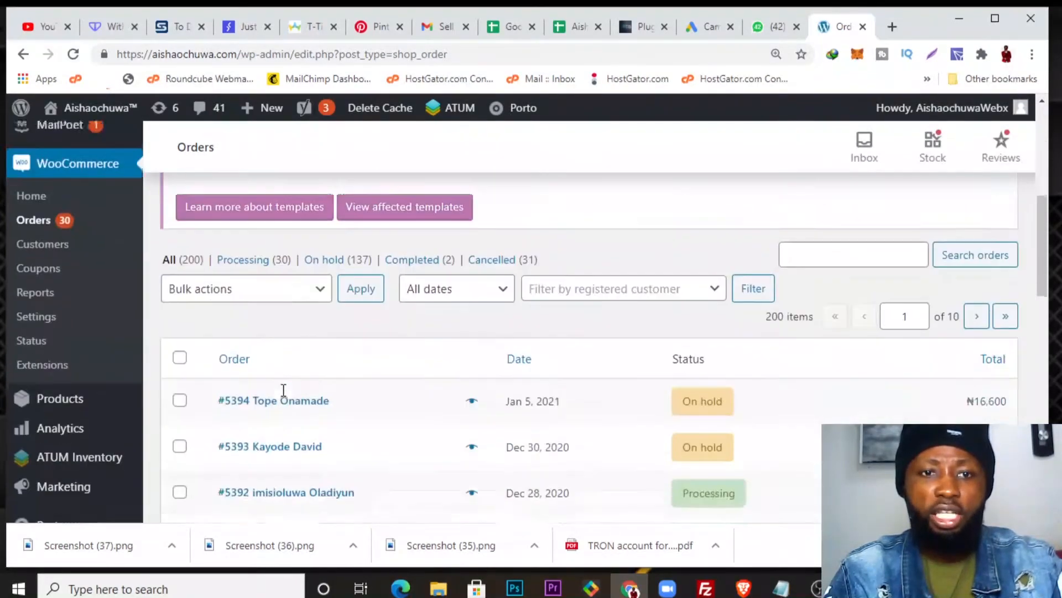
{"action": "scroll", "coordinate": [288, 395], "scroll_direction": "down", "scroll_amount": 1}
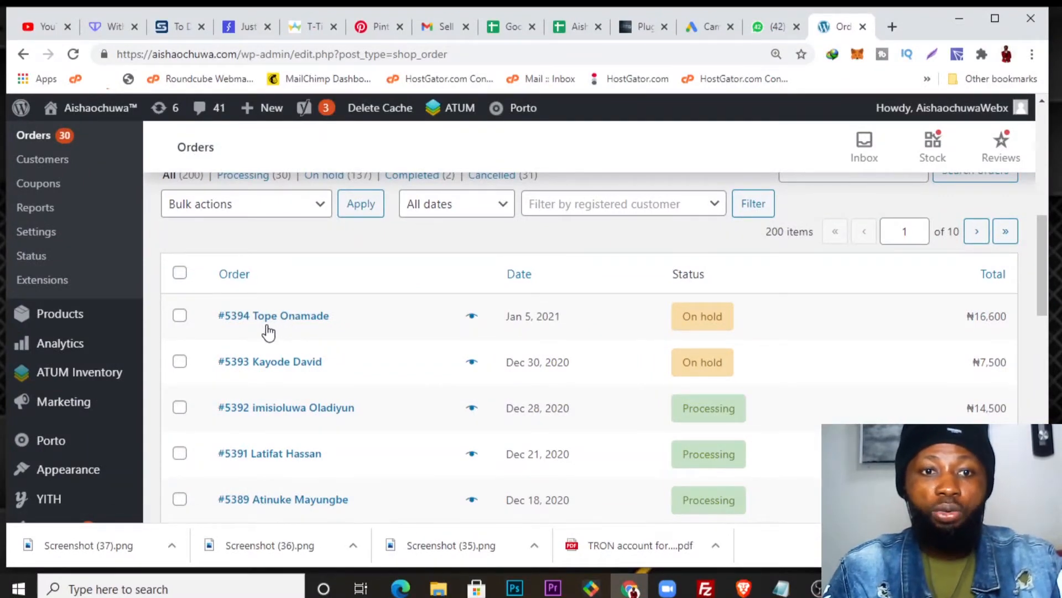
{"action": "right_click", "coordinate": [285, 322]}
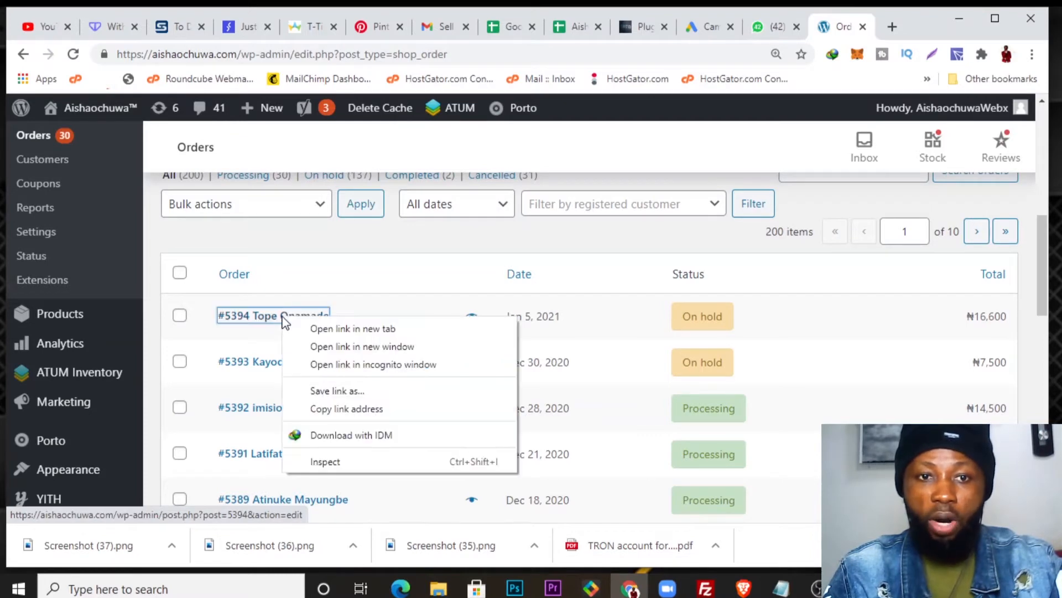
{"action": "left_click", "coordinate": [325, 331]}
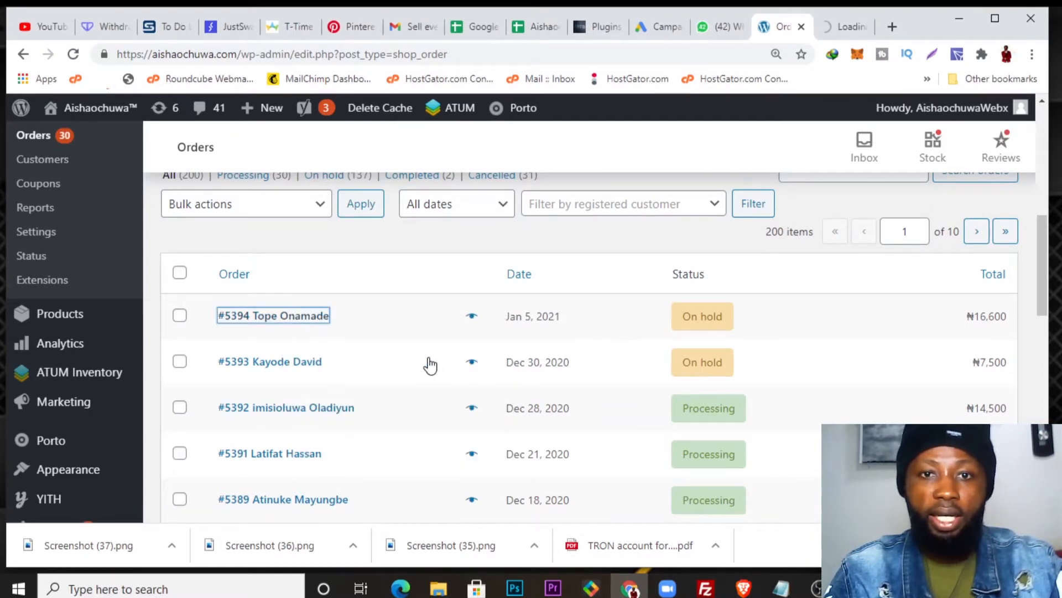
Compare the order list's status categories with the On hold and Processing labels of the latest orders
{"action": "scroll", "coordinate": [430, 363], "scroll_direction": "up", "scroll_amount": 3}
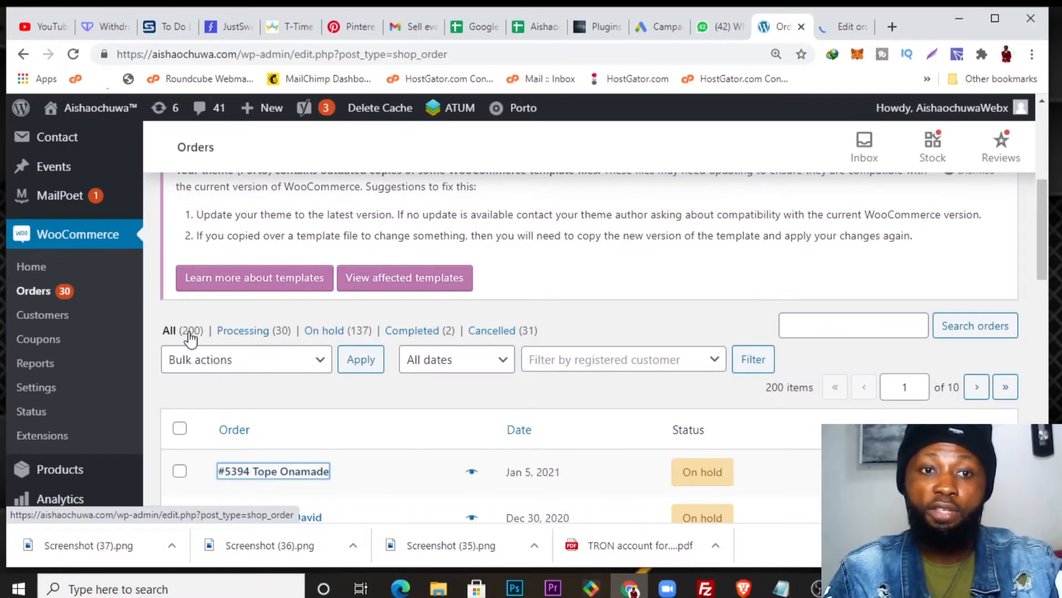
{"action": "scroll", "coordinate": [714, 427], "scroll_direction": "down", "scroll_amount": 2}
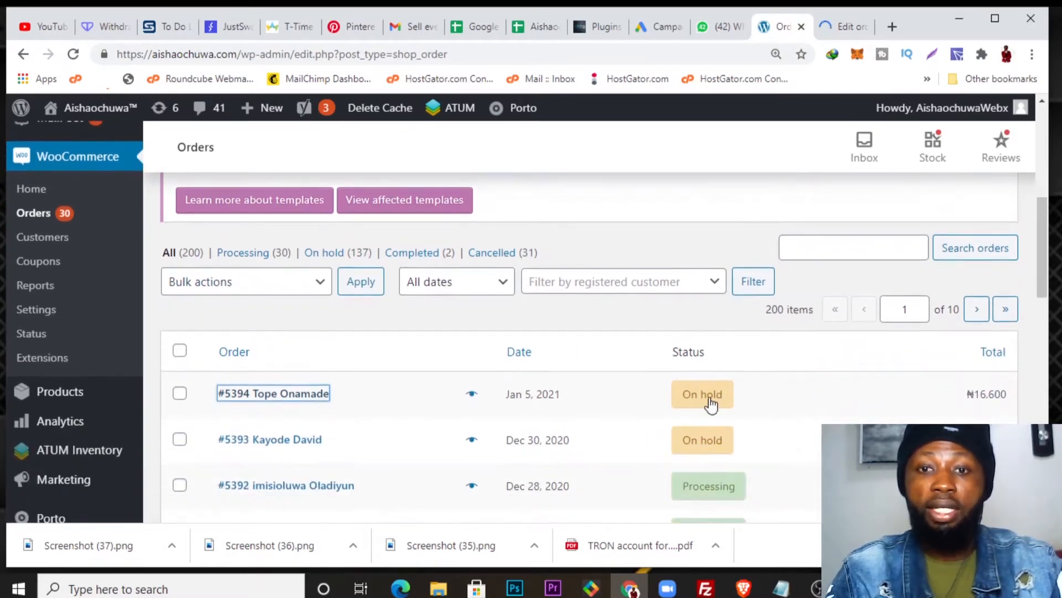
{"action": "scroll", "coordinate": [711, 398], "scroll_direction": "down", "scroll_amount": 2}
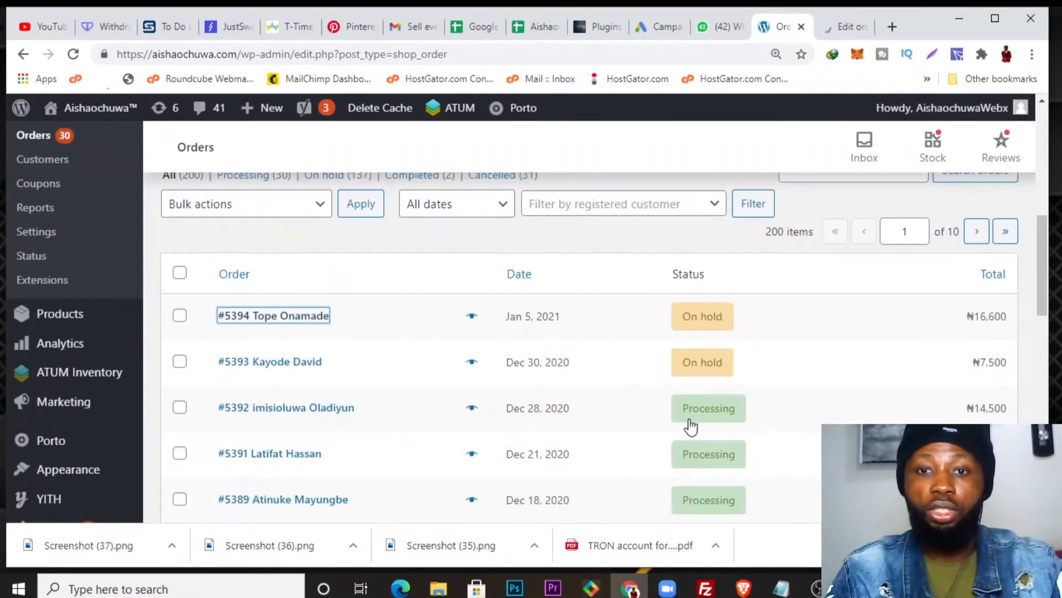
{"action": "scroll", "coordinate": [766, 424], "scroll_direction": "down", "scroll_amount": 1}
{"action": "scroll", "coordinate": [429, 434], "scroll_direction": "up", "scroll_amount": 4}
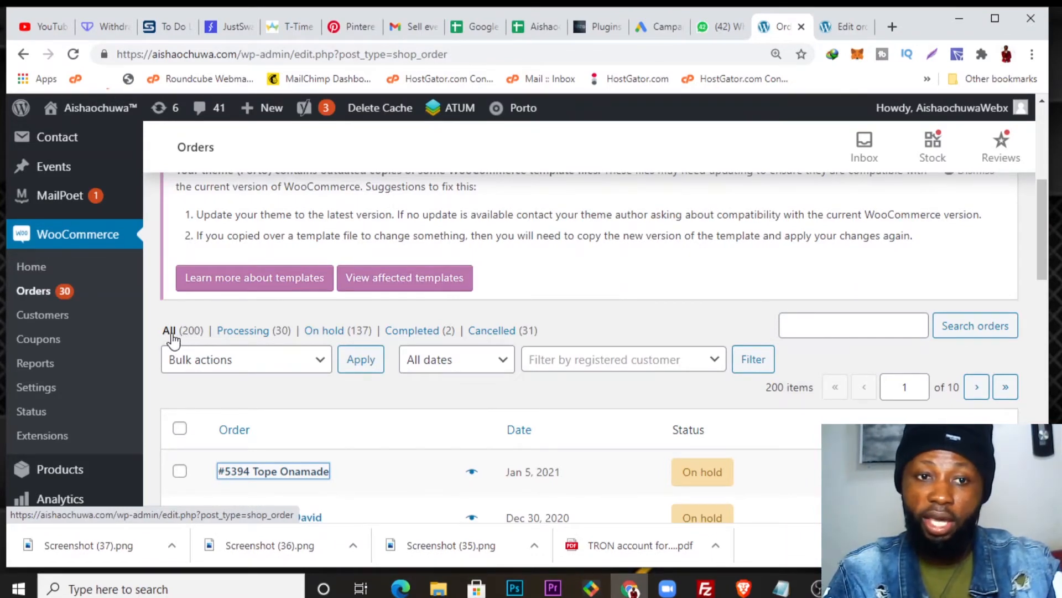
Switch to the open Jan 5, 2021 order and review its payment method, status, customer and billing details
{"action": "scroll", "coordinate": [261, 382], "scroll_direction": "down", "scroll_amount": 2}
{"action": "scroll", "coordinate": [261, 382], "scroll_direction": "down", "scroll_amount": 2}
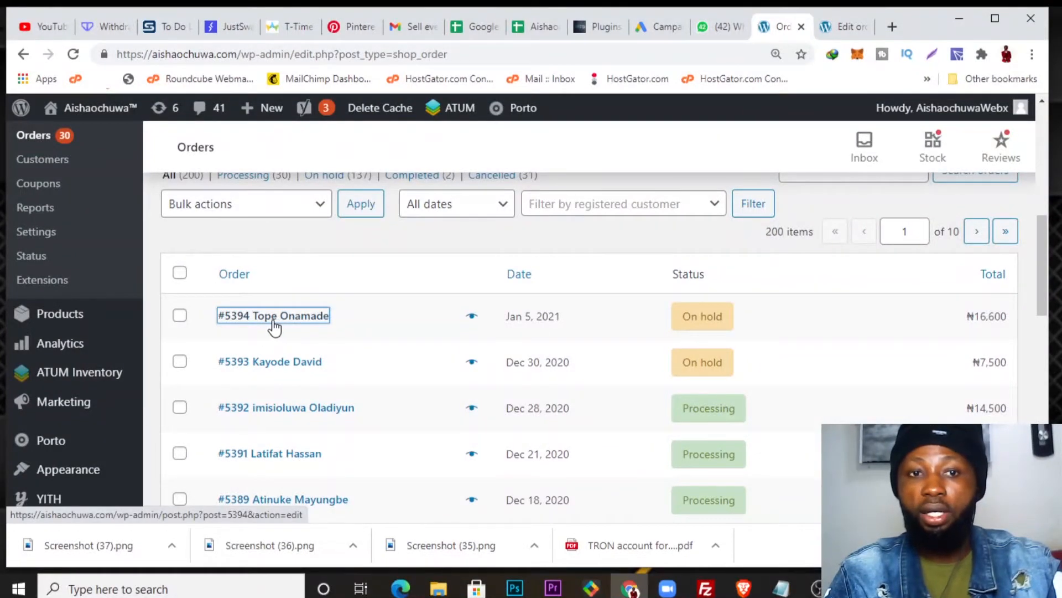
{"action": "left_click", "coordinate": [857, 30]}
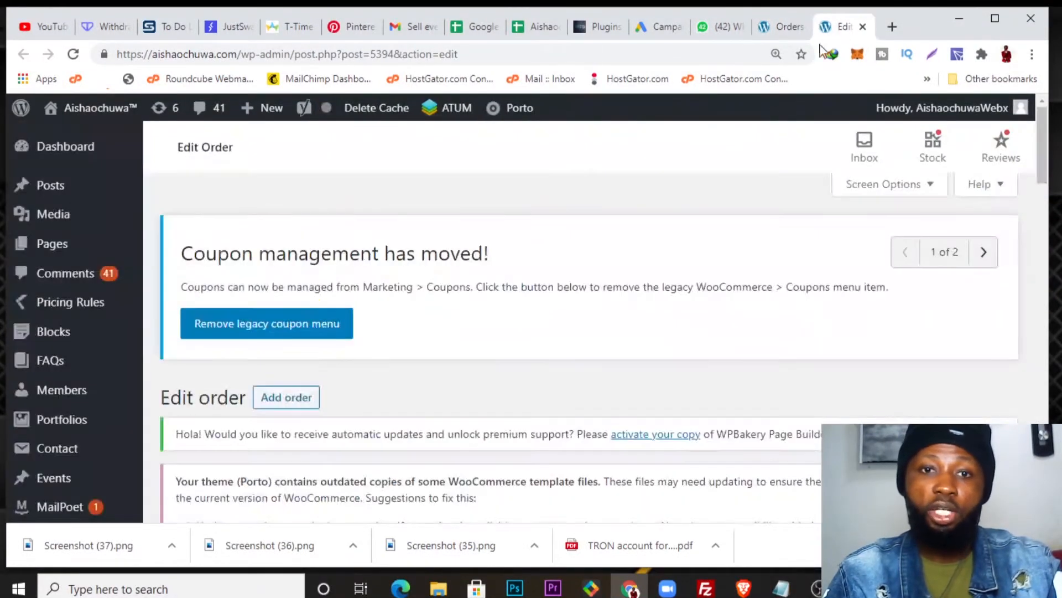
{"action": "scroll", "coordinate": [687, 237], "scroll_direction": "down", "scroll_amount": 6}
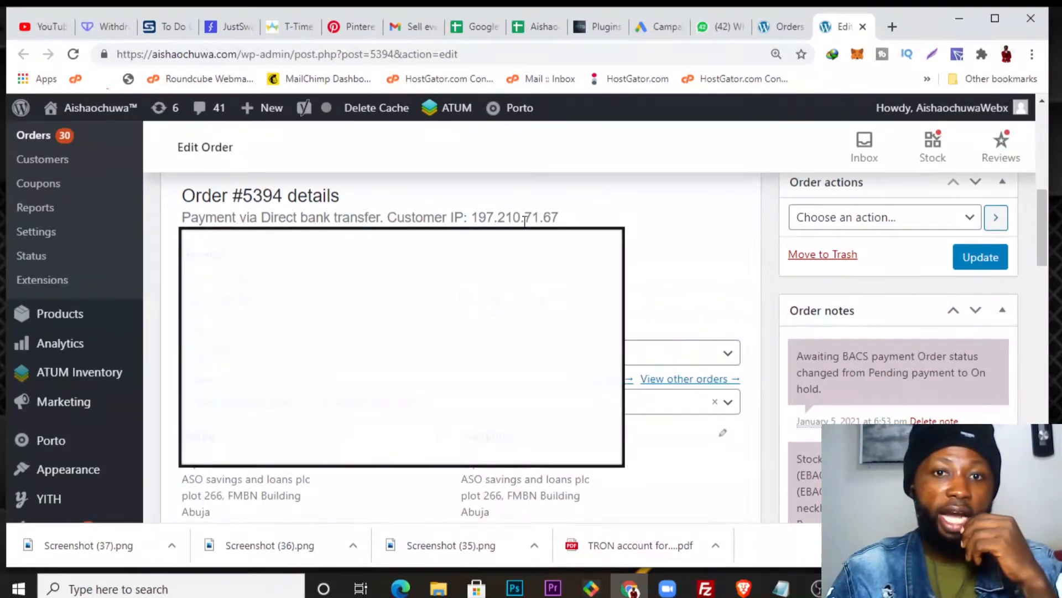
{"action": "scroll", "coordinate": [507, 222], "scroll_direction": "down", "scroll_amount": 3}
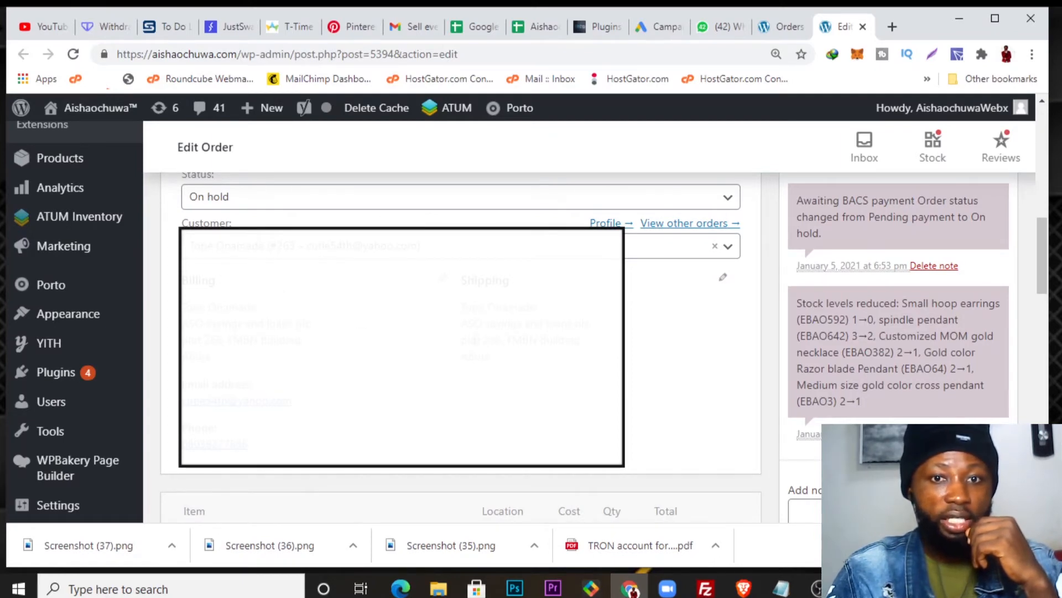
{"action": "scroll", "coordinate": [493, 368], "scroll_direction": "down", "scroll_amount": 3}
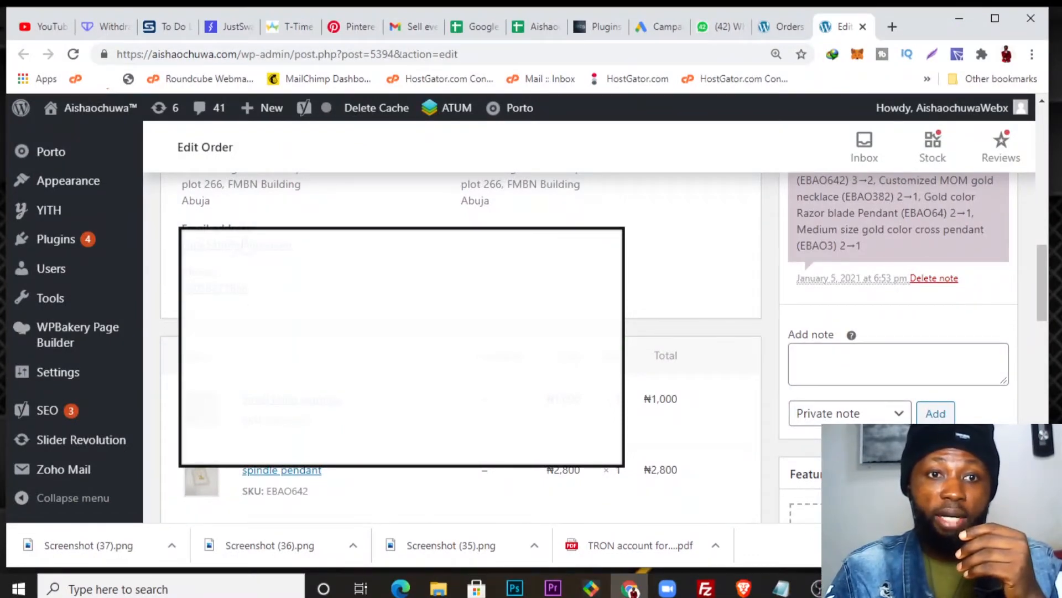
Review the order's purchased items with their costs and quantities, plus the shipping charge and order total
{"action": "scroll", "coordinate": [459, 343], "scroll_direction": "down", "scroll_amount": 2}
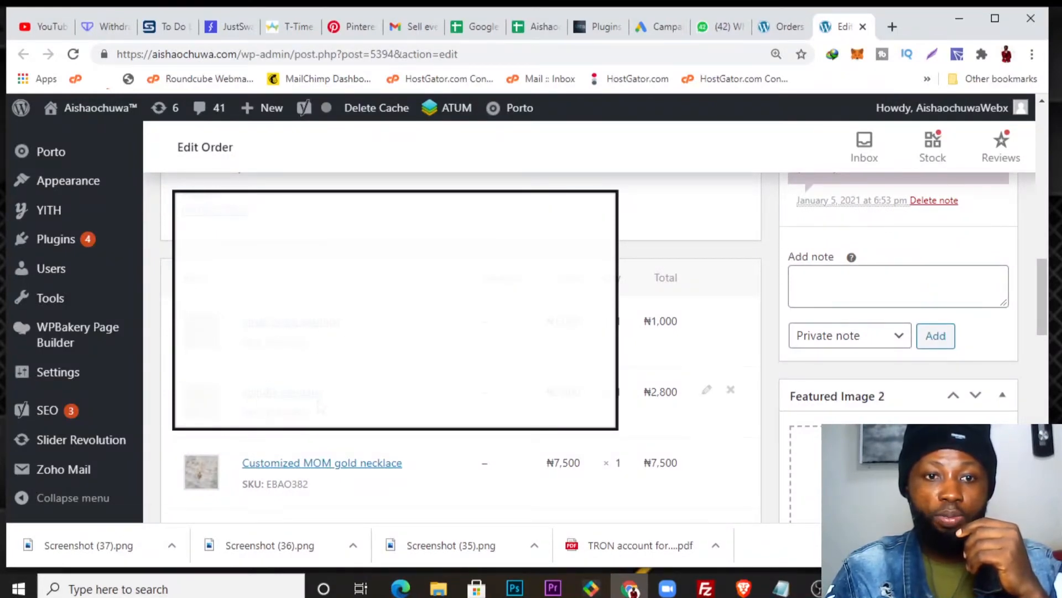
{"action": "scroll", "coordinate": [319, 407], "scroll_direction": "down", "scroll_amount": 2}
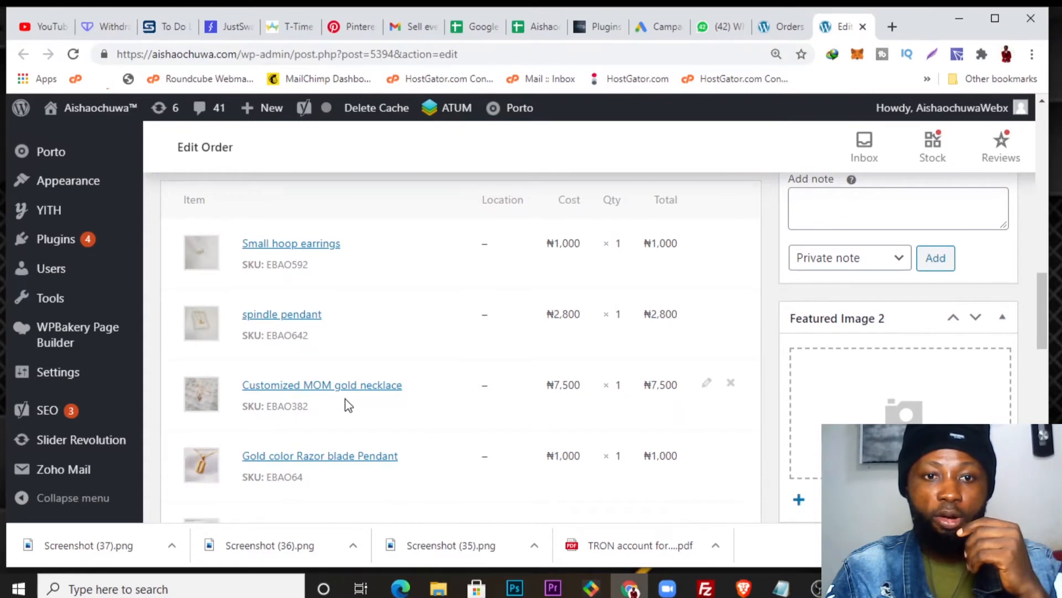
{"action": "scroll", "coordinate": [404, 403], "scroll_direction": "down", "scroll_amount": 3}
{"action": "scroll", "coordinate": [404, 337], "scroll_direction": "down", "scroll_amount": 2}
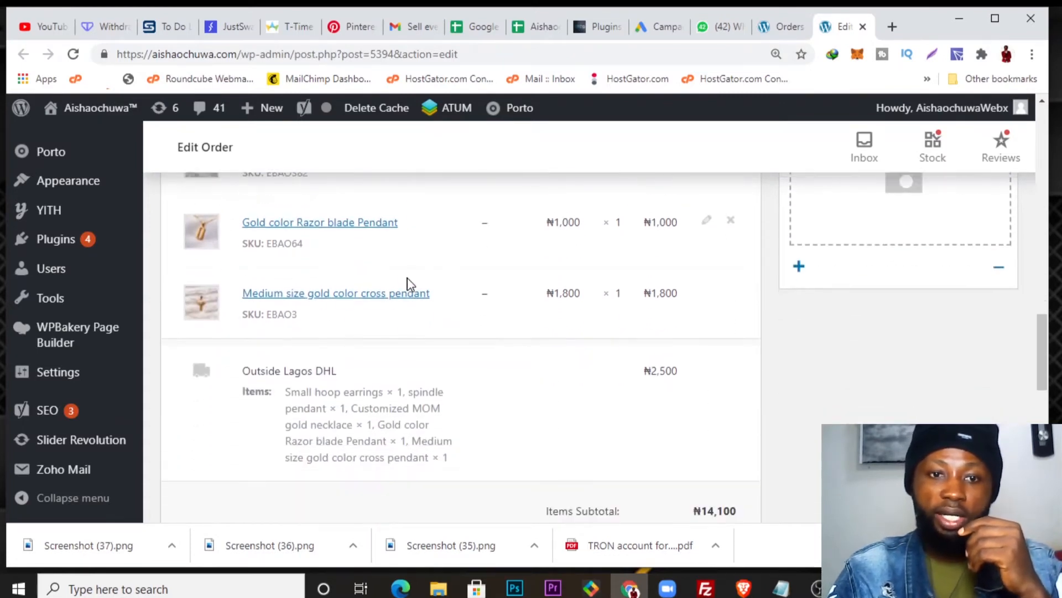
{"action": "scroll", "coordinate": [385, 244], "scroll_direction": "down", "scroll_amount": 2}
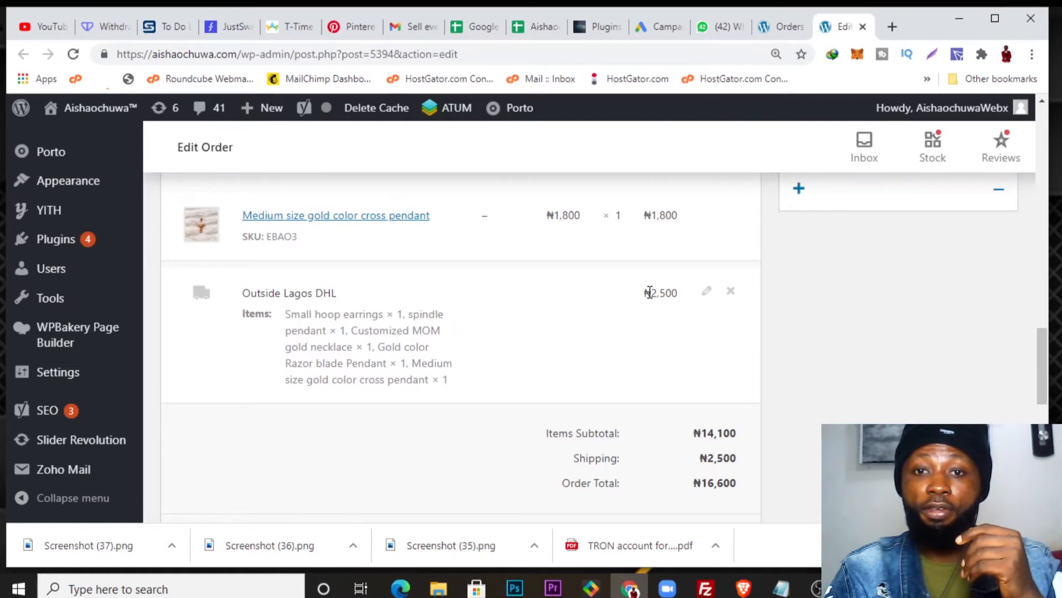
{"action": "scroll", "coordinate": [619, 306], "scroll_direction": "down", "scroll_amount": 1}
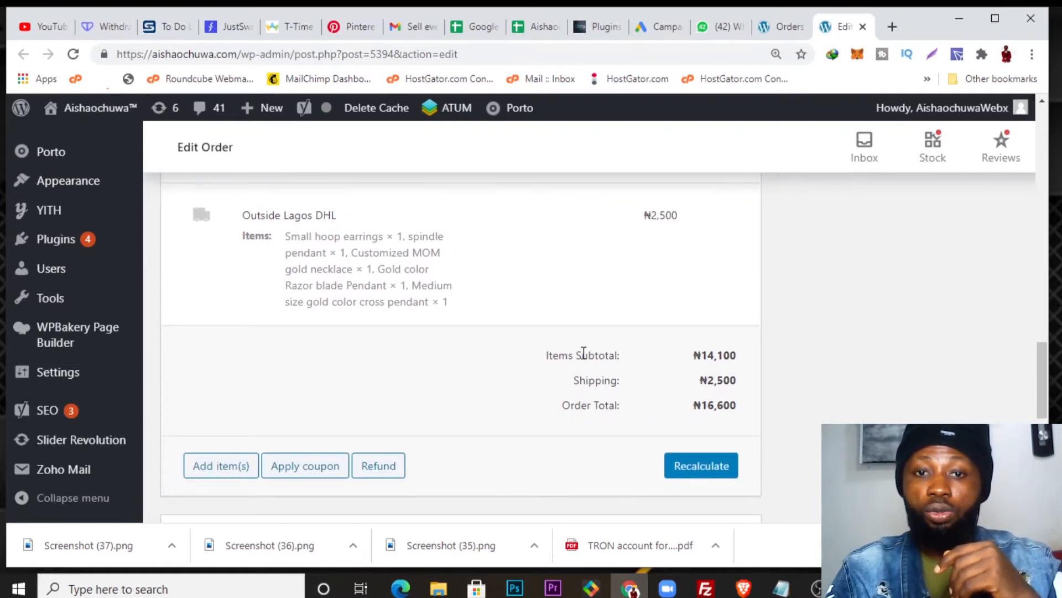
Look over the whole order once more, from the general details and order notes to the custom fields and download permissions
{"action": "scroll", "coordinate": [754, 396], "scroll_direction": "up", "scroll_amount": 6}
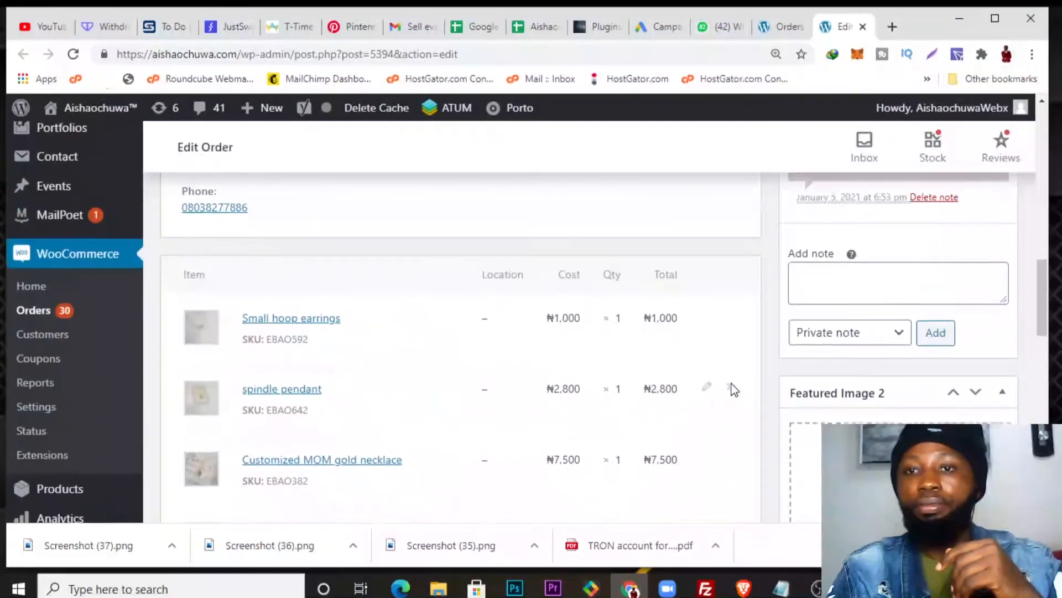
{"action": "scroll", "coordinate": [658, 398], "scroll_direction": "down", "scroll_amount": 1}
{"action": "scroll", "coordinate": [640, 408], "scroll_direction": "up", "scroll_amount": 10}
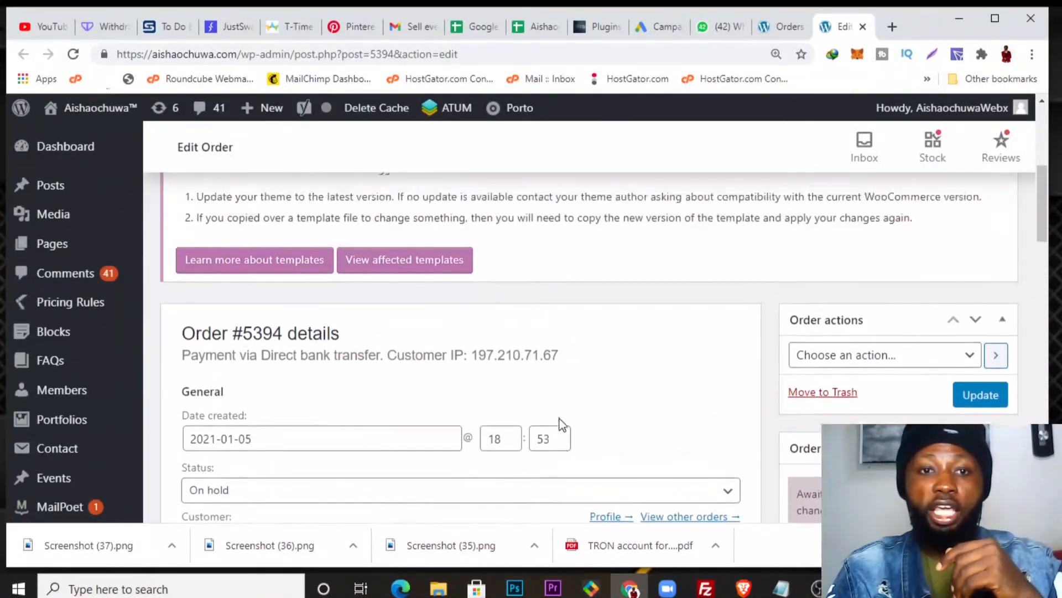
{"action": "scroll", "coordinate": [362, 444], "scroll_direction": "down", "scroll_amount": 3}
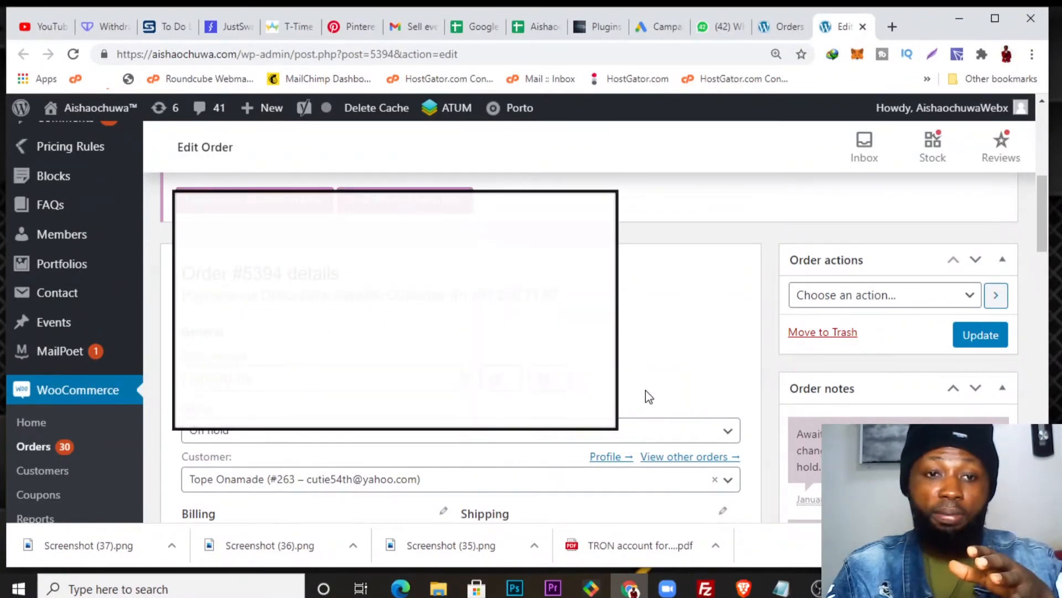
{"action": "scroll", "coordinate": [648, 397], "scroll_direction": "down", "scroll_amount": 3}
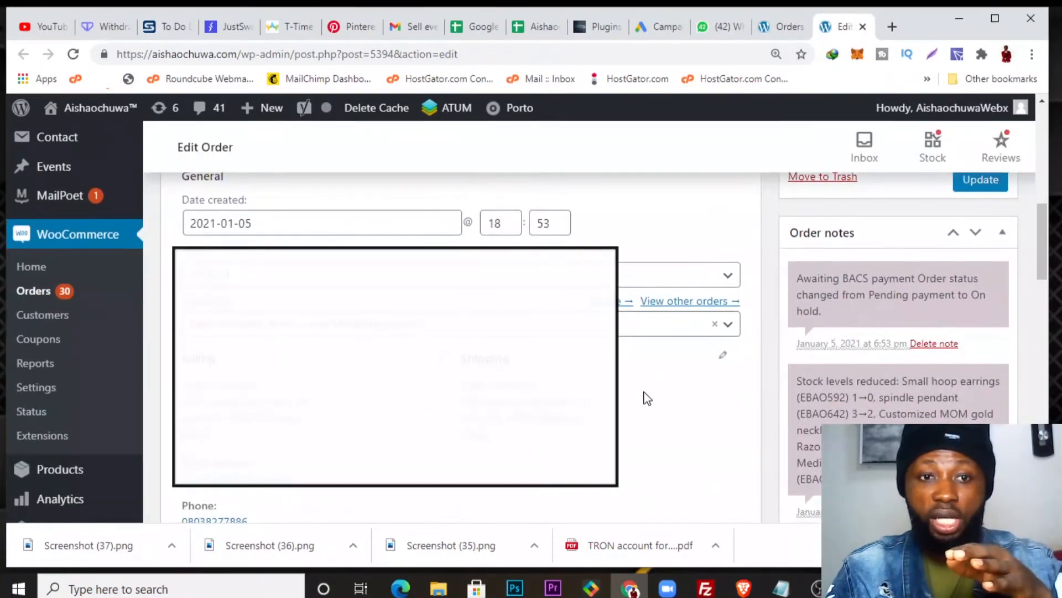
{"action": "scroll", "coordinate": [647, 398], "scroll_direction": "down", "scroll_amount": 5}
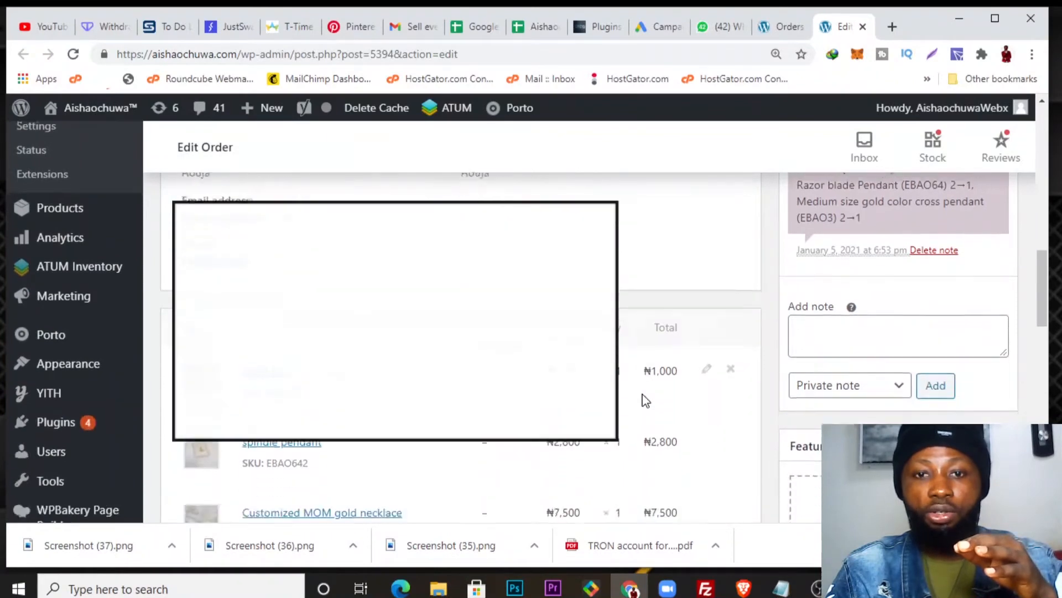
{"action": "scroll", "coordinate": [645, 400], "scroll_direction": "down", "scroll_amount": 6}
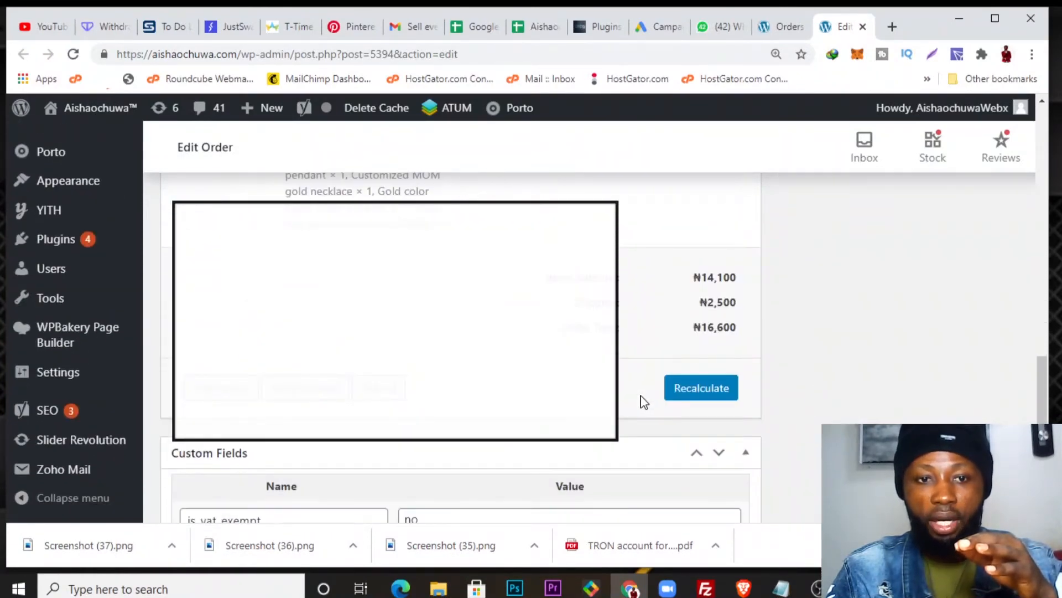
{"action": "scroll", "coordinate": [645, 402], "scroll_direction": "down", "scroll_amount": 4}
{"action": "scroll", "coordinate": [642, 403], "scroll_direction": "down", "scroll_amount": 4}
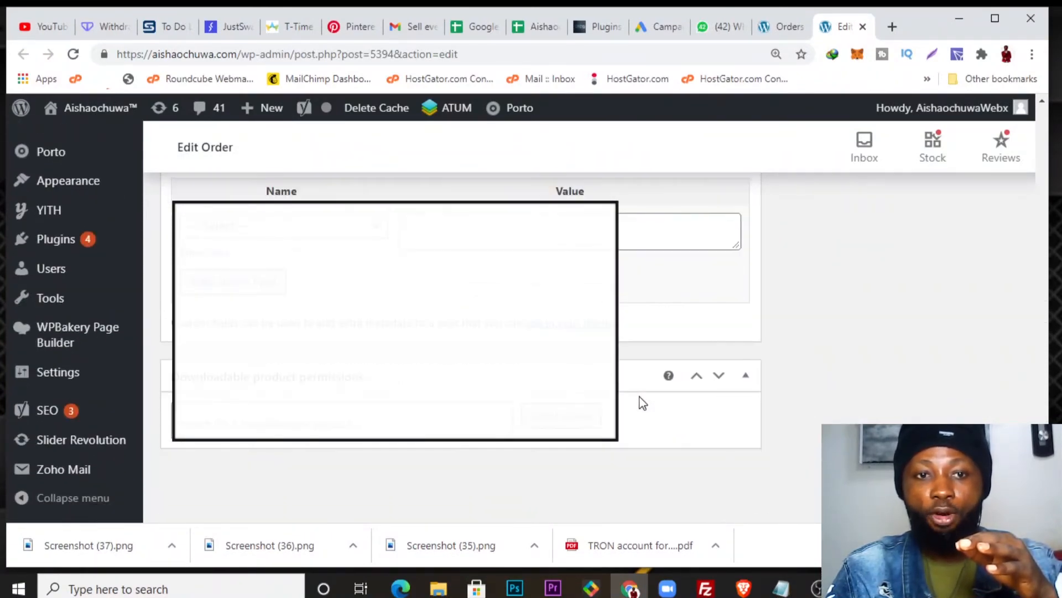
{"action": "scroll", "coordinate": [636, 410], "scroll_direction": "up", "scroll_amount": 10}
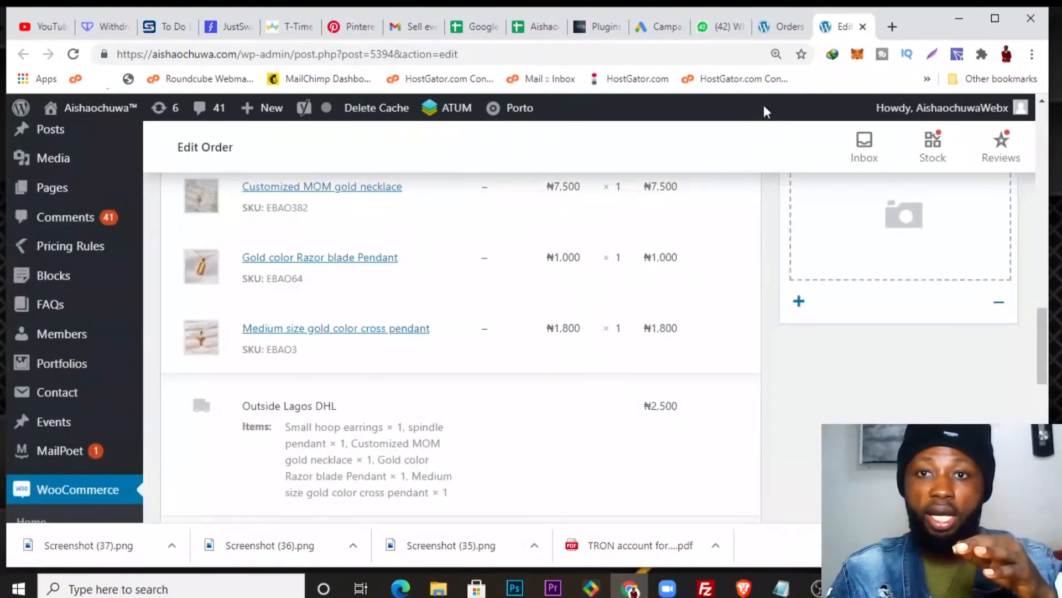
Check the Jan 5, 2021 order's status in the orders list and select Completed as its status on its edit page
{"action": "left_click", "coordinate": [780, 27]}
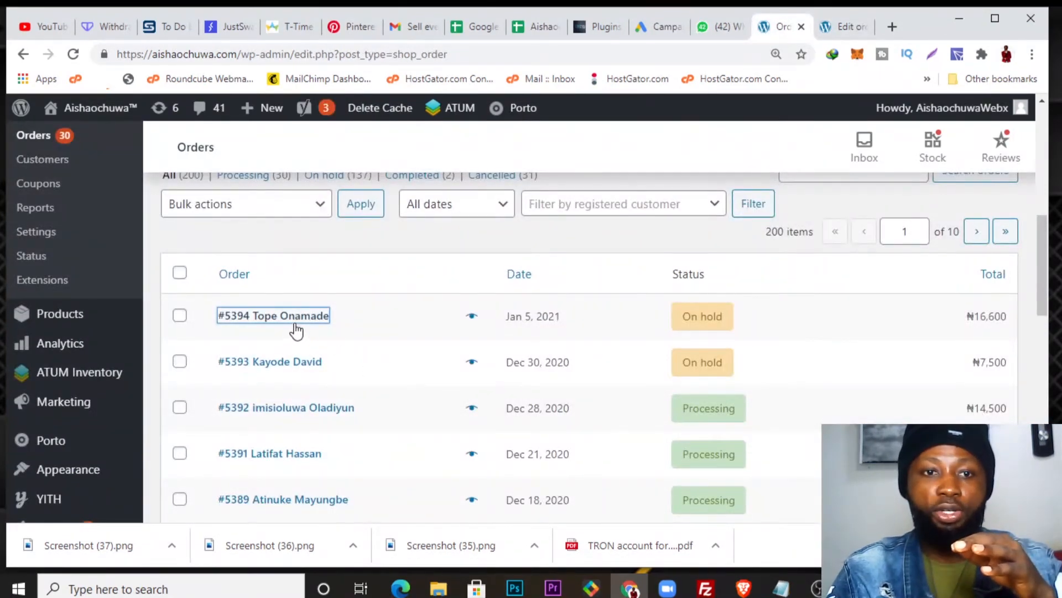
{"action": "mouse_move", "coordinate": [702, 317]}
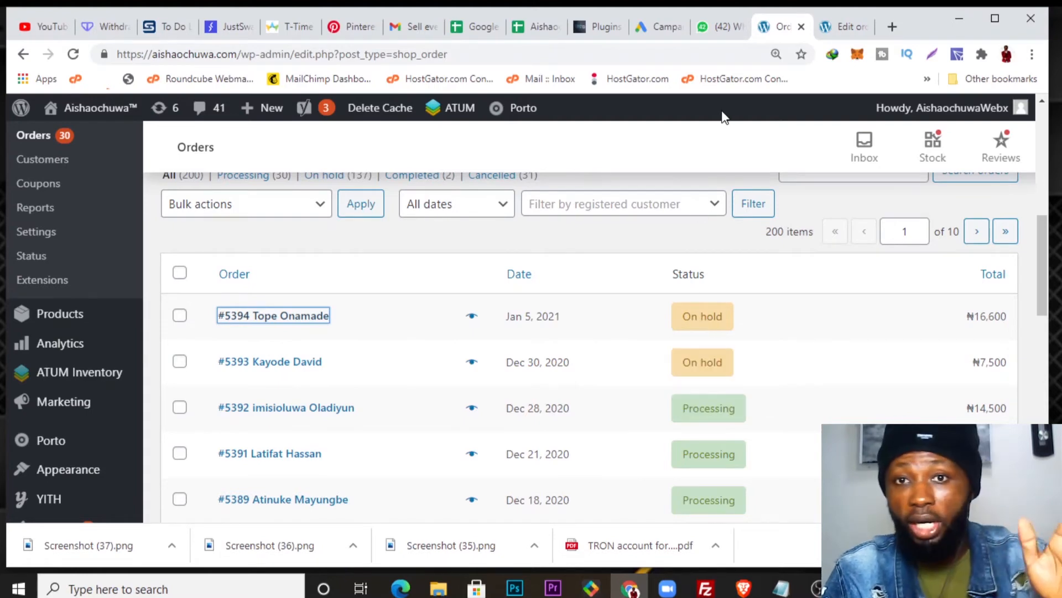
{"action": "left_click", "coordinate": [842, 27]}
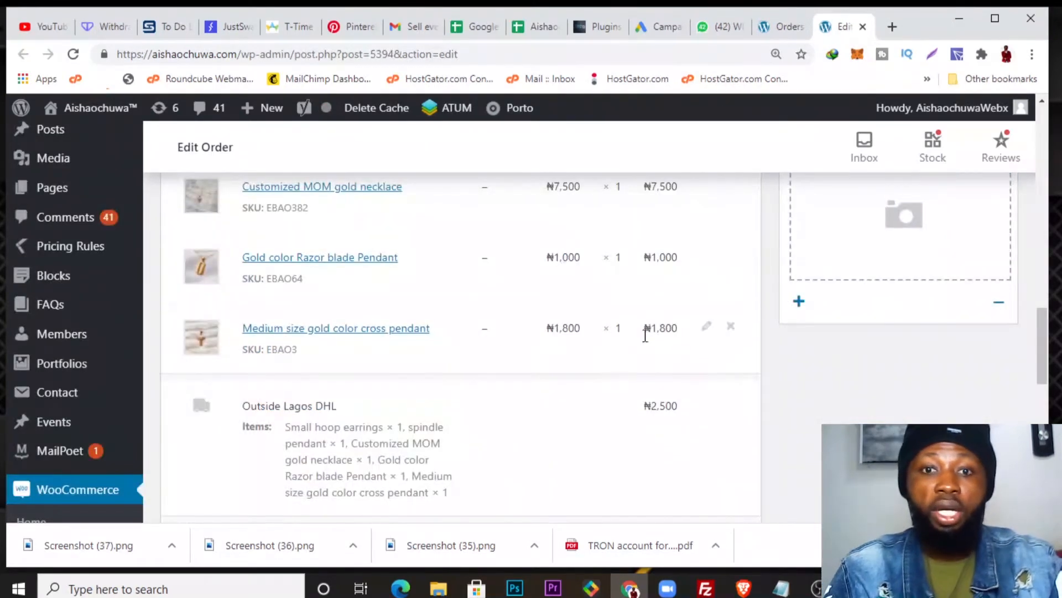
{"action": "scroll", "coordinate": [633, 408], "scroll_direction": "up", "scroll_amount": 15}
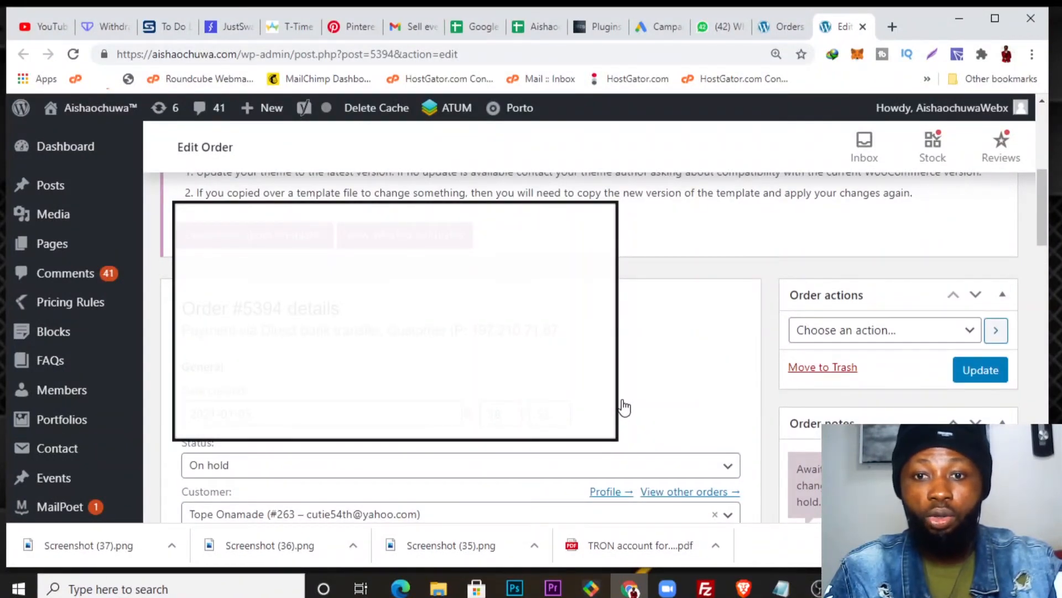
{"action": "scroll", "coordinate": [628, 412], "scroll_direction": "down", "scroll_amount": 1}
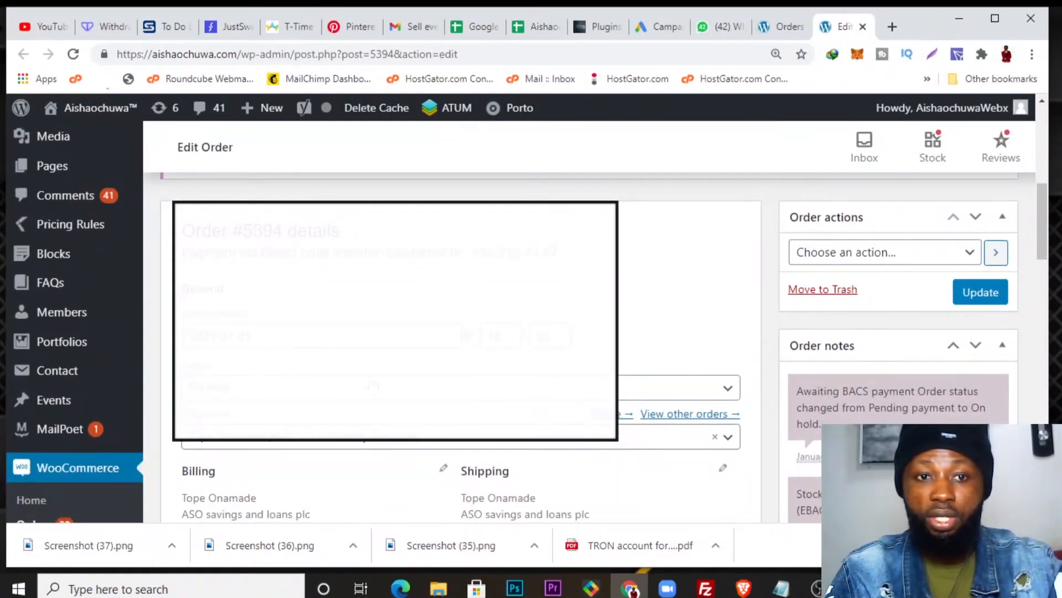
{"action": "left_click", "coordinate": [714, 389]}
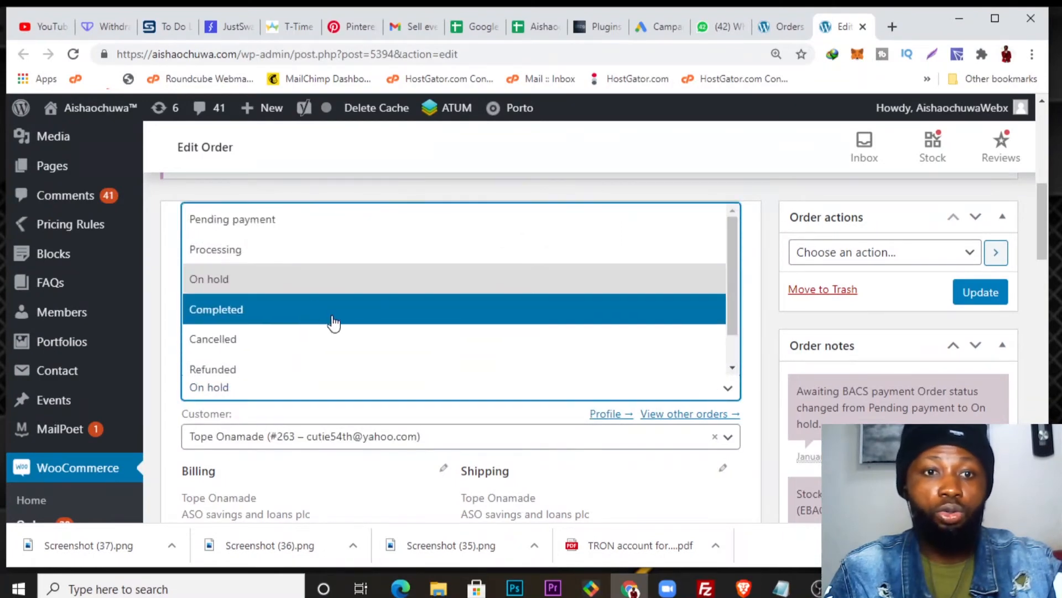
{"action": "left_click", "coordinate": [304, 309]}
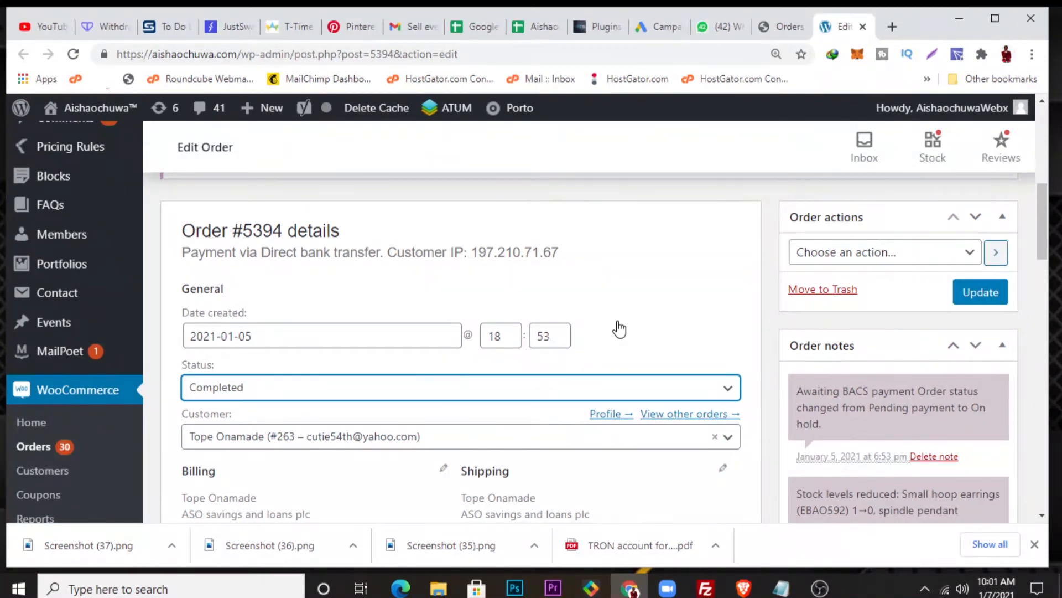
Look at page 2 of the orders list and return to the open order to examine its contact details, notes and items
{"action": "key", "text": "ctrl+shift+Tab"}
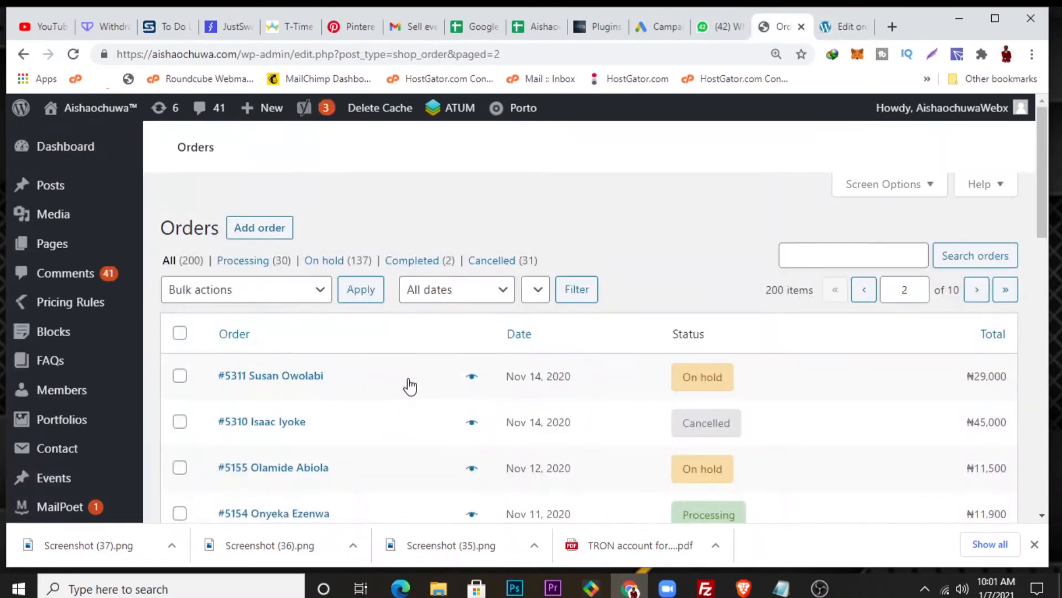
{"action": "left_click", "coordinate": [855, 32]}
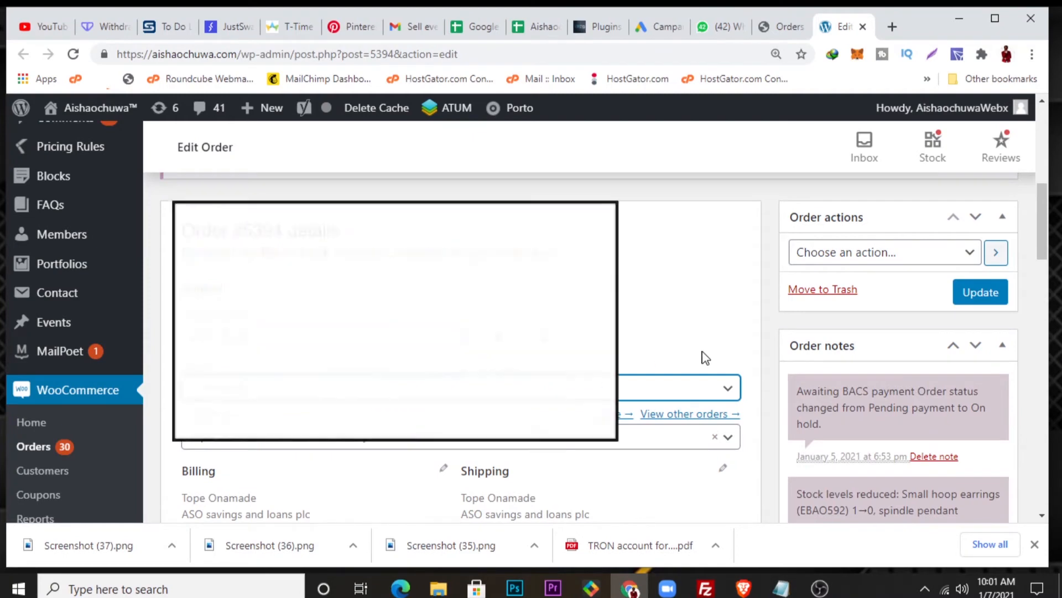
{"action": "scroll", "coordinate": [703, 356], "scroll_direction": "down", "scroll_amount": 4}
{"action": "scroll", "coordinate": [707, 358], "scroll_direction": "down", "scroll_amount": 3}
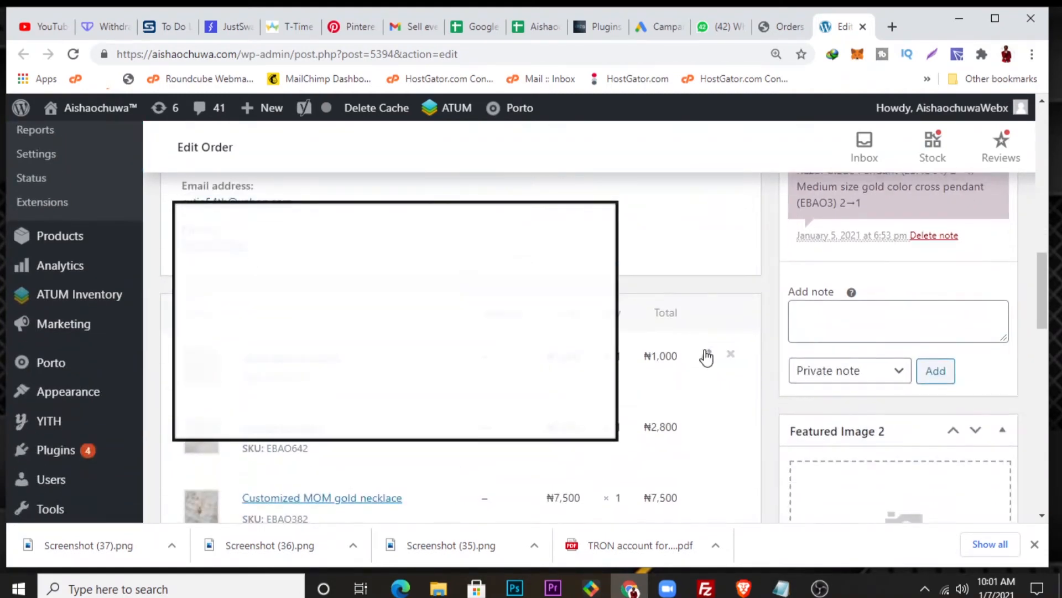
{"action": "scroll", "coordinate": [706, 352], "scroll_direction": "down", "scroll_amount": 1}
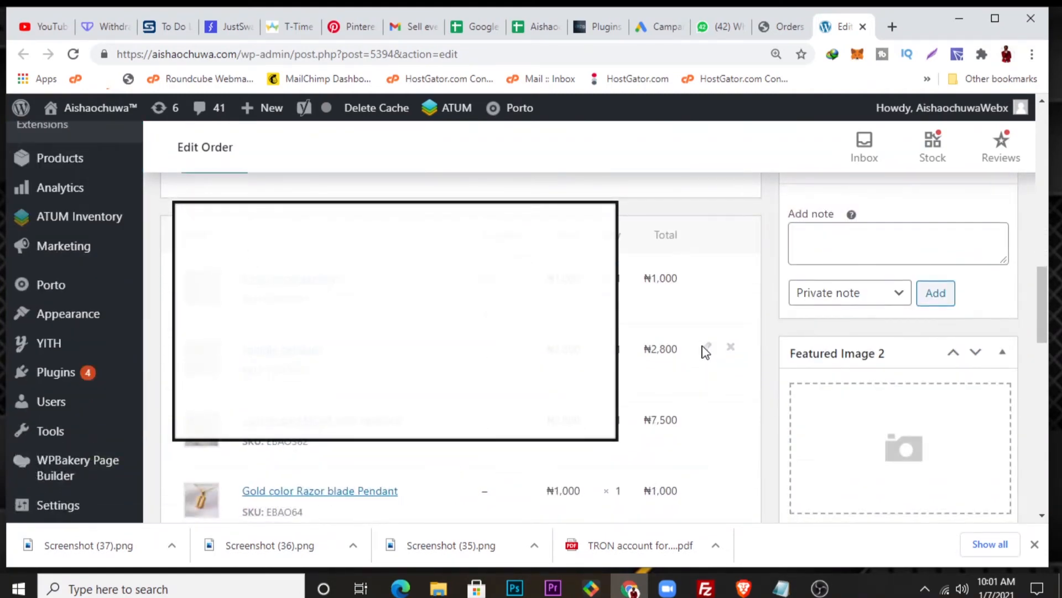
{"action": "scroll", "coordinate": [705, 352], "scroll_direction": "up", "scroll_amount": 4}
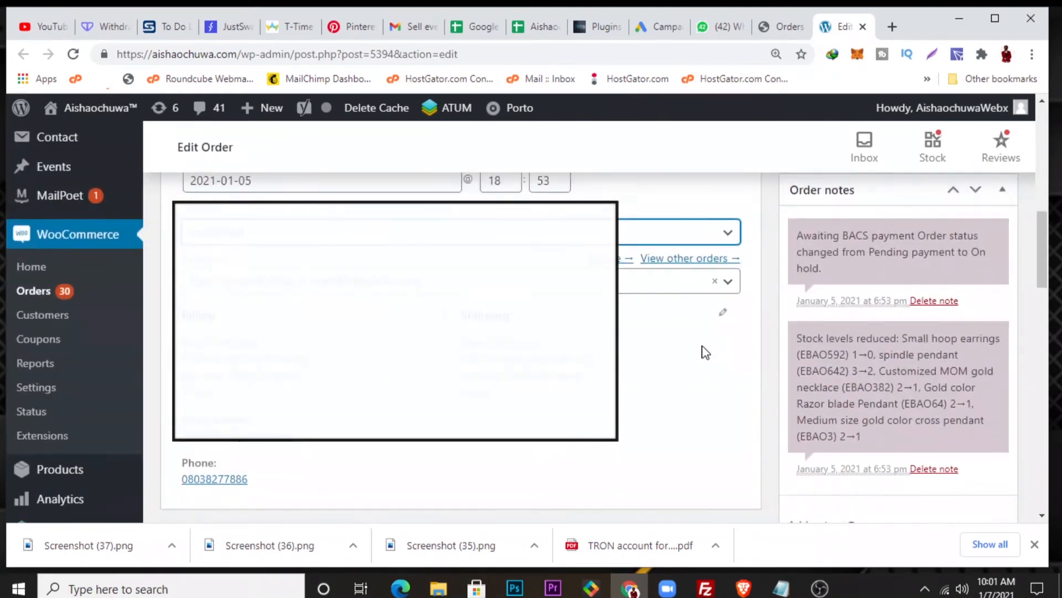
{"action": "scroll", "coordinate": [705, 352], "scroll_direction": "down", "scroll_amount": 2}
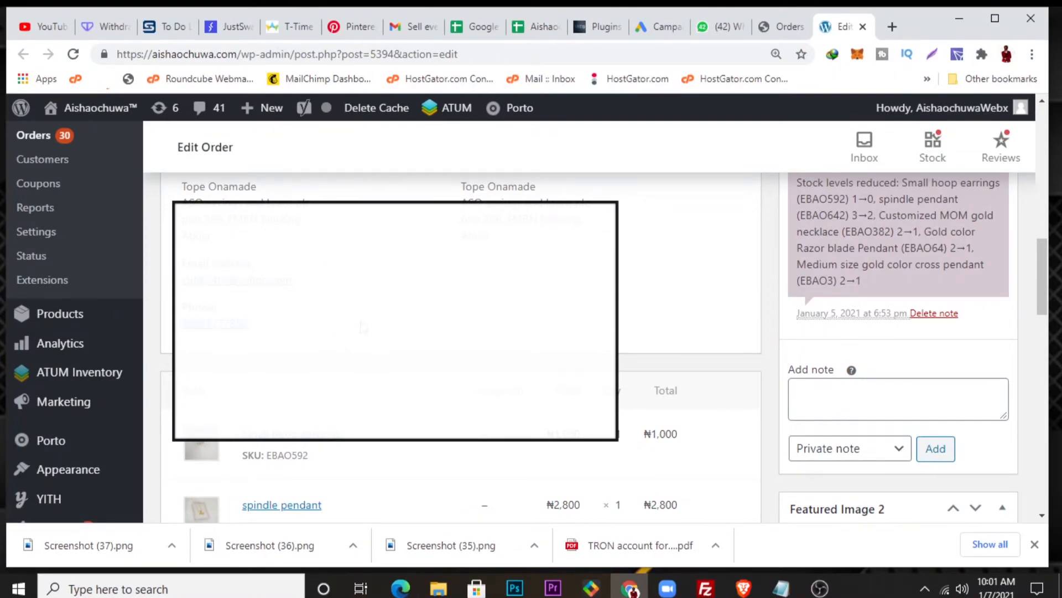
{"action": "scroll", "coordinate": [878, 379], "scroll_direction": "down", "scroll_amount": 1}
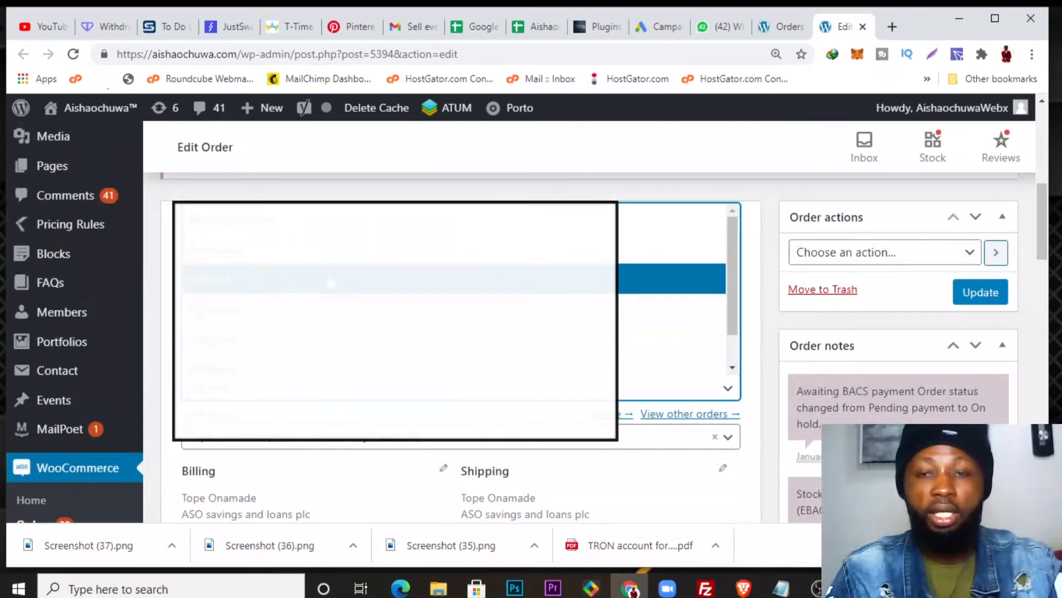
Close the order's status choices, check its shipping and totals, and return to the orders list
{"action": "left_click", "coordinate": [769, 173]}
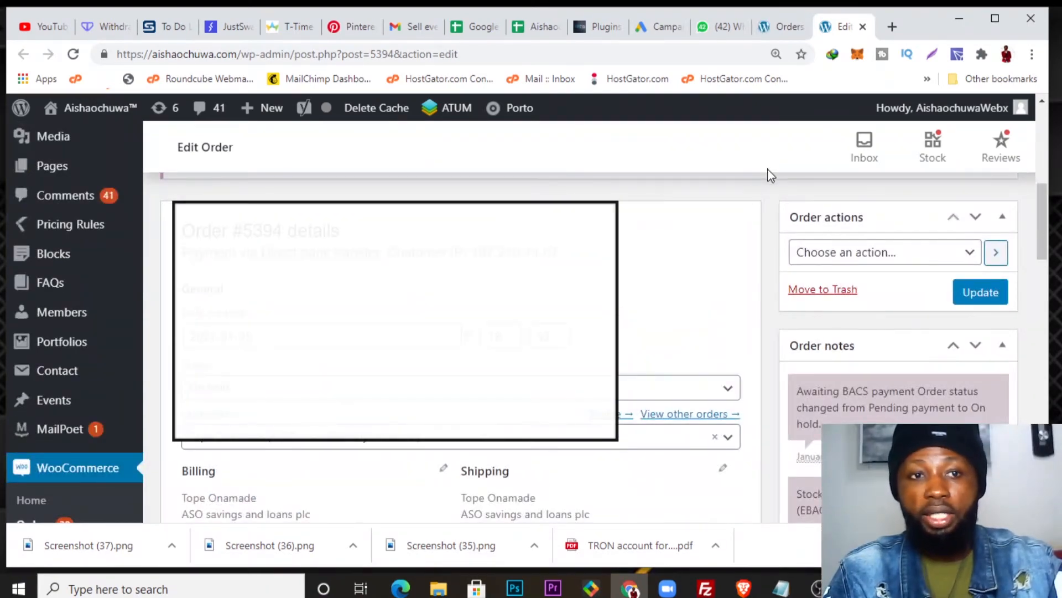
{"action": "scroll", "coordinate": [461, 358], "scroll_direction": "down", "scroll_amount": 3}
{"action": "scroll", "coordinate": [460, 354], "scroll_direction": "down", "scroll_amount": 10}
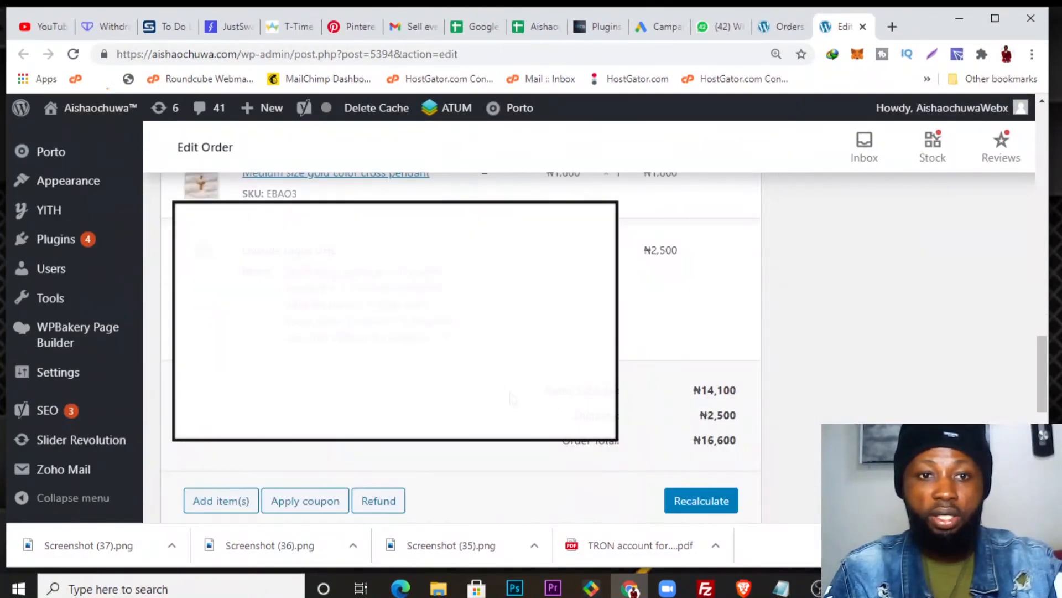
{"action": "left_click", "coordinate": [780, 26]}
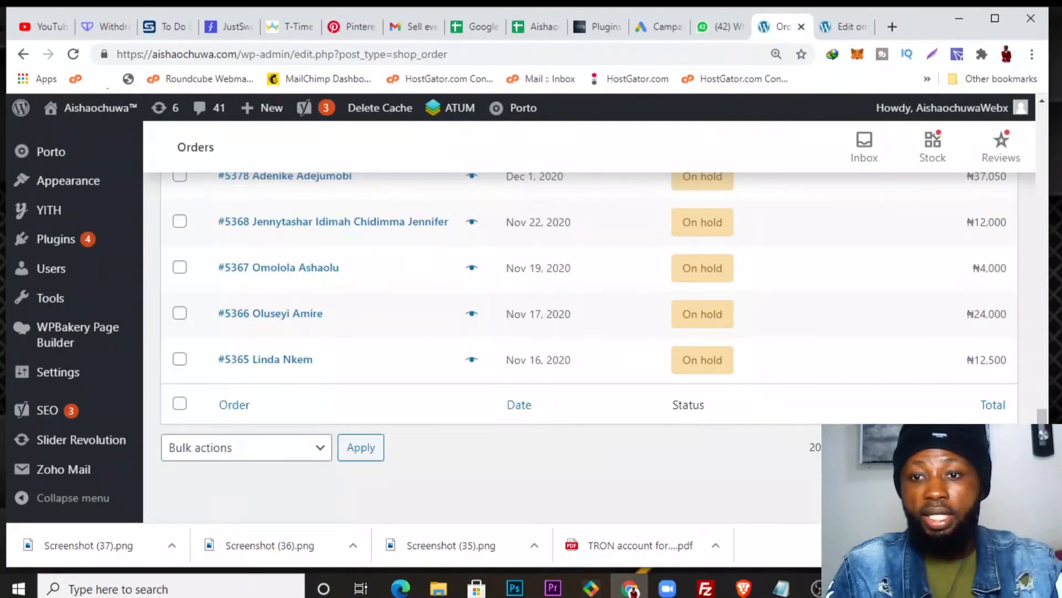
Go over the first page of orders, open page 2 of the list and look through it to its last order
{"action": "scroll", "coordinate": [512, 426], "scroll_direction": "up", "scroll_amount": 12}
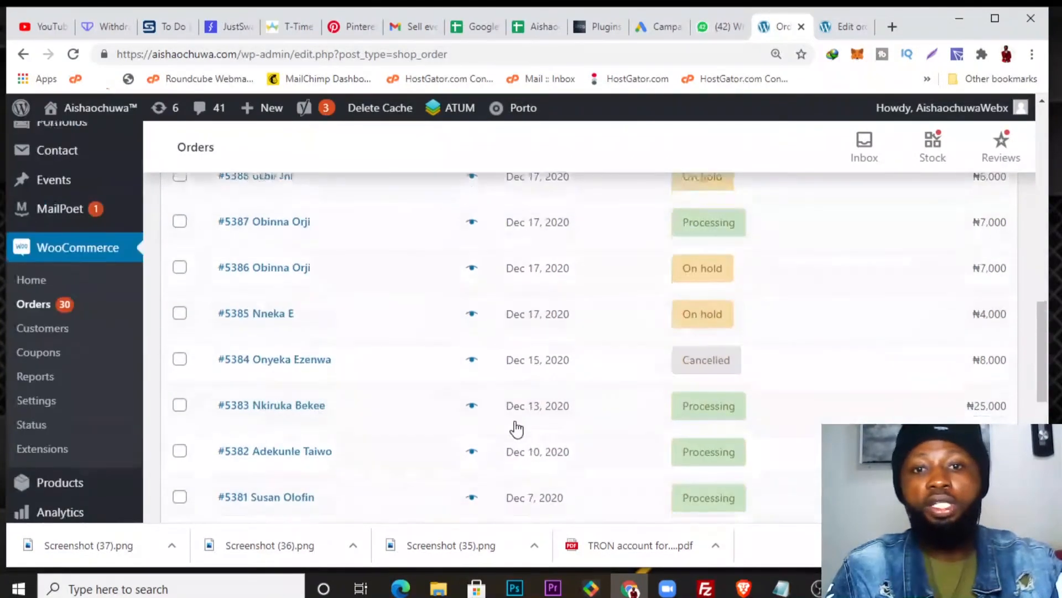
{"action": "scroll", "coordinate": [420, 251], "scroll_direction": "down", "scroll_amount": 12}
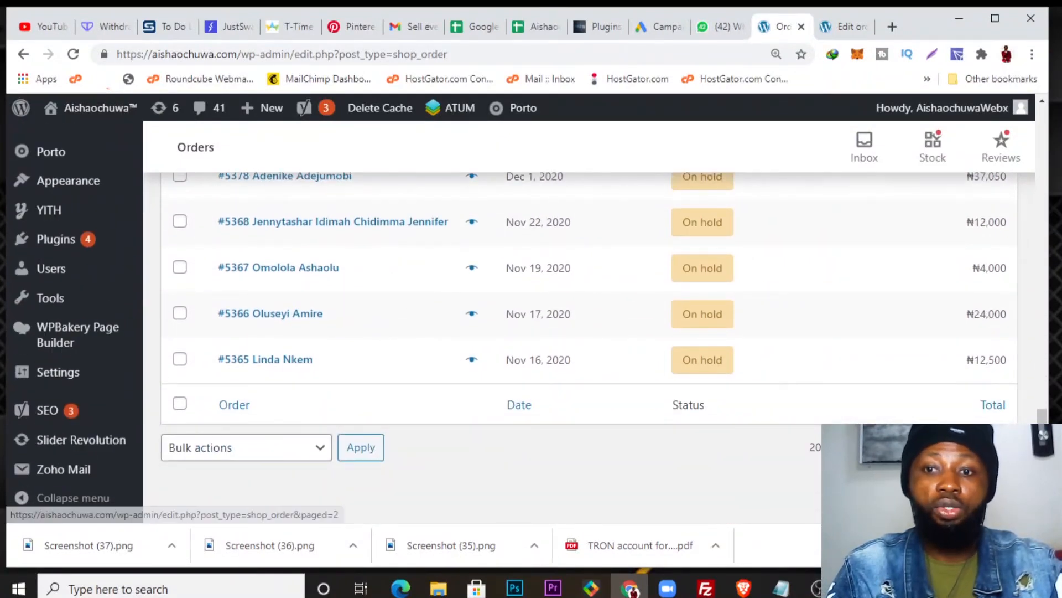
{"action": "left_click", "coordinate": [978, 447]}
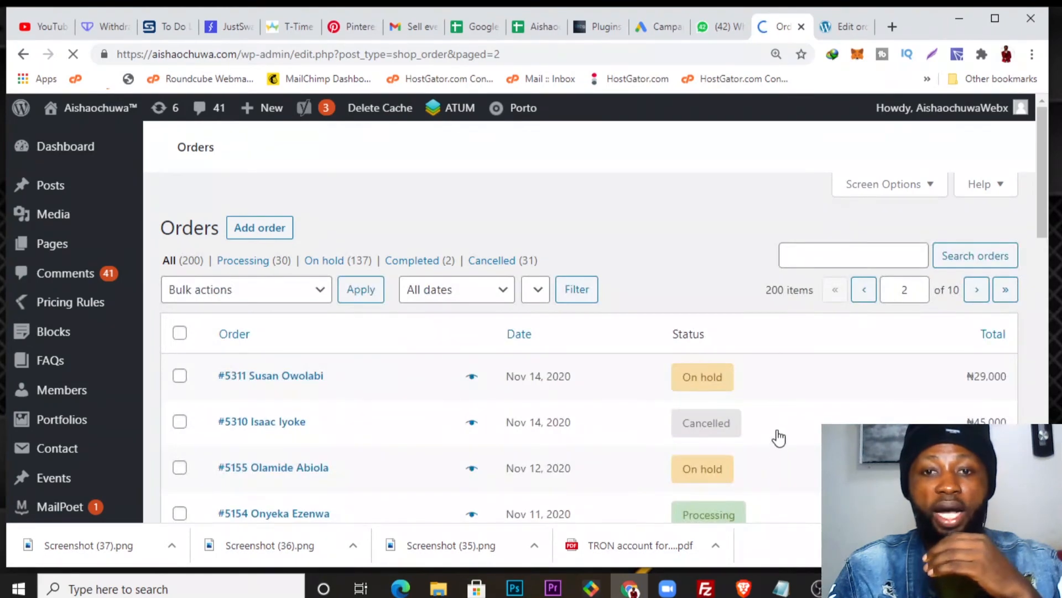
{"action": "scroll", "coordinate": [797, 426], "scroll_direction": "down", "scroll_amount": 3}
{"action": "scroll", "coordinate": [797, 423], "scroll_direction": "down", "scroll_amount": 10}
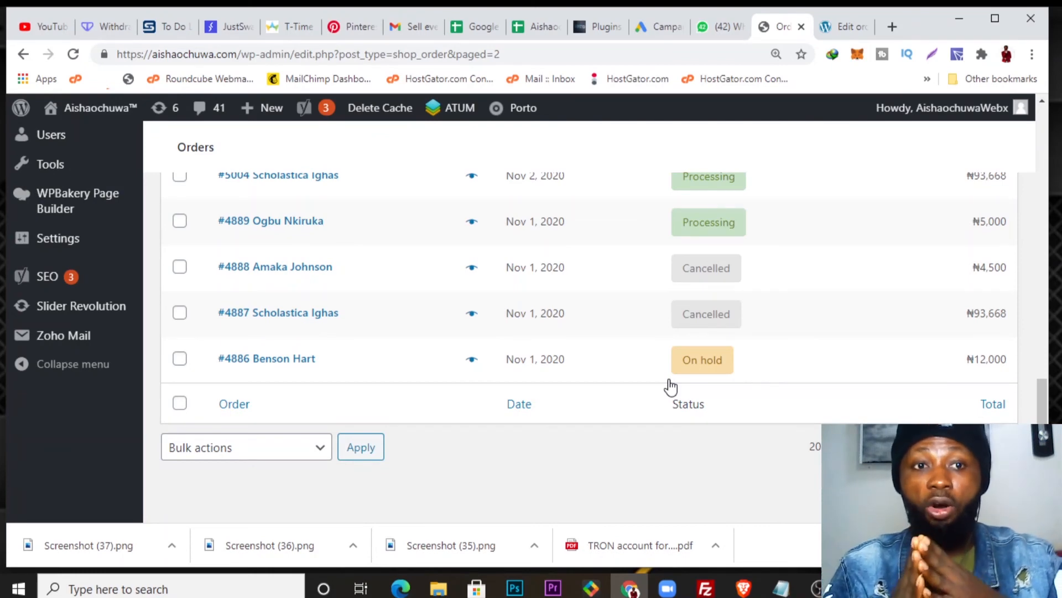
Review the statuses and totals of the November 2020 orders on page 2, back up to the first order
{"action": "scroll", "coordinate": [762, 415], "scroll_direction": "up", "scroll_amount": 3}
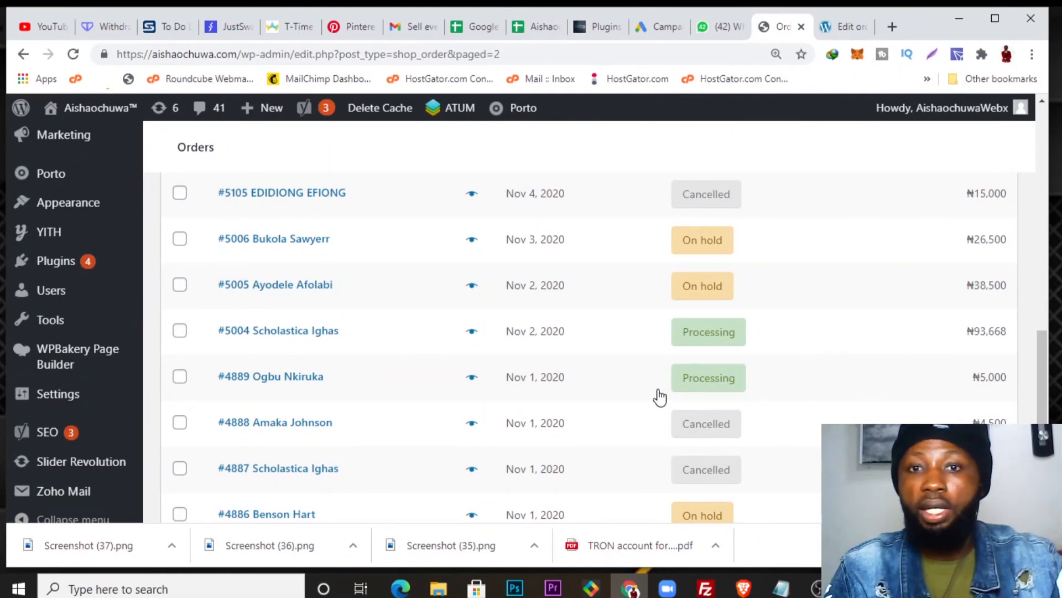
{"action": "scroll", "coordinate": [334, 335], "scroll_direction": "up", "scroll_amount": 4}
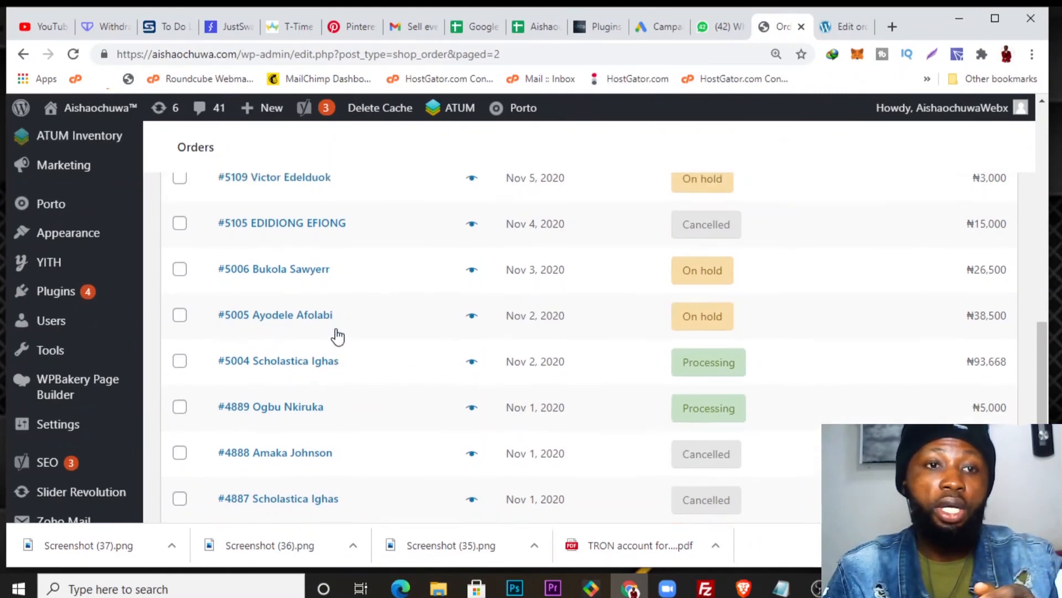
{"action": "scroll", "coordinate": [339, 335], "scroll_direction": "up", "scroll_amount": 3}
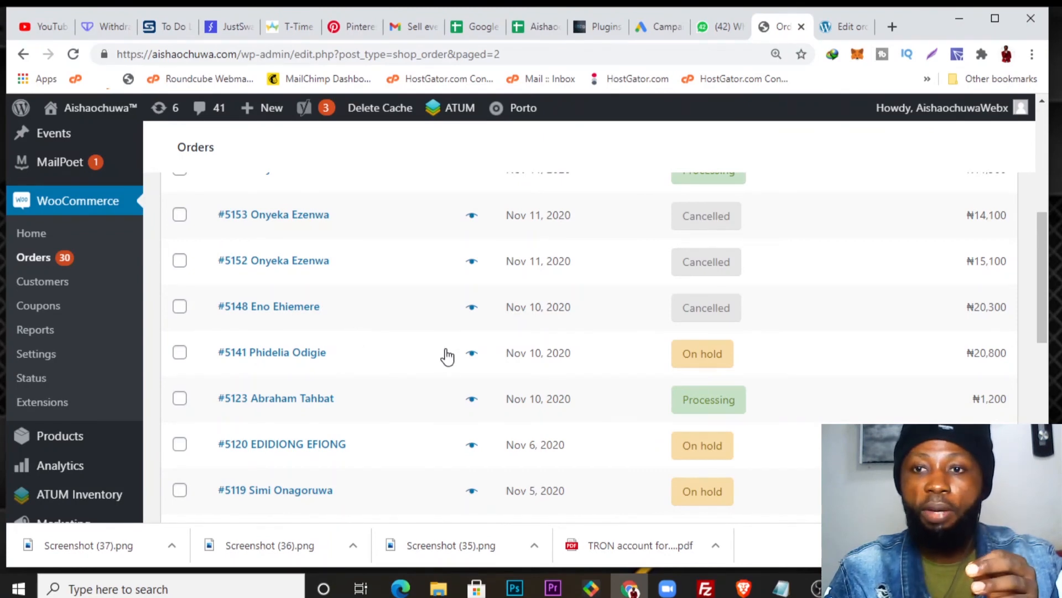
{"action": "scroll", "coordinate": [242, 172], "scroll_direction": "up", "scroll_amount": 6}
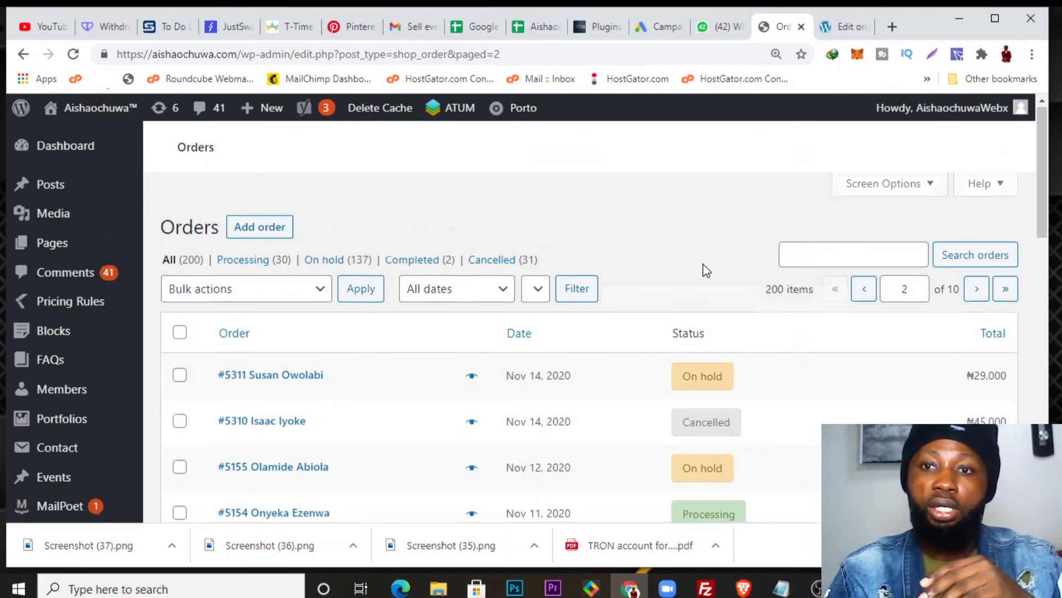
{"action": "scroll", "coordinate": [702, 267], "scroll_direction": "down", "scroll_amount": 1}
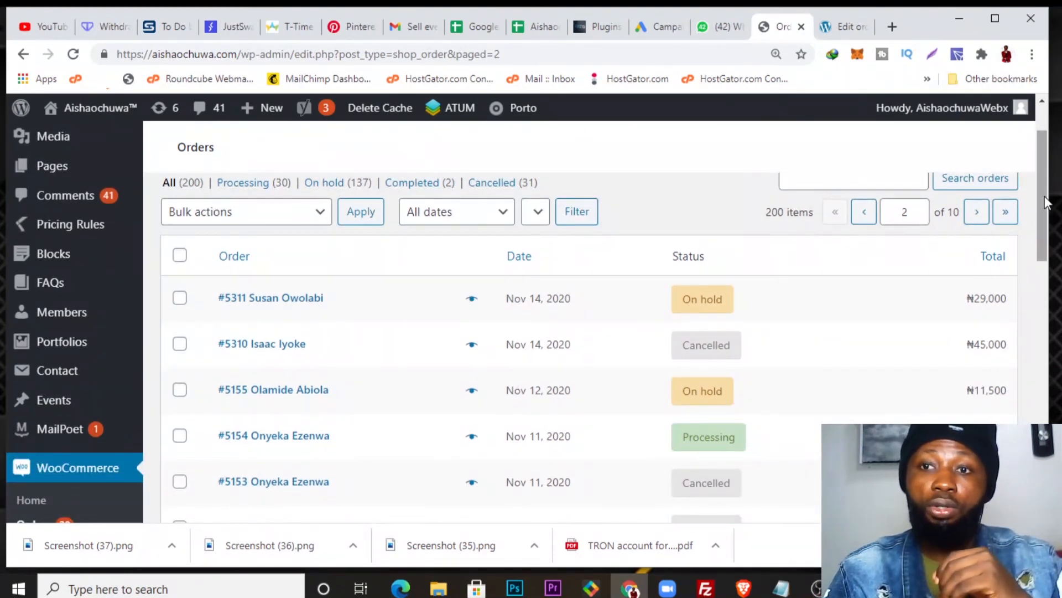
{"action": "left_click_drag", "start_coordinate": [1041, 197], "coordinate": [1041, 210]}
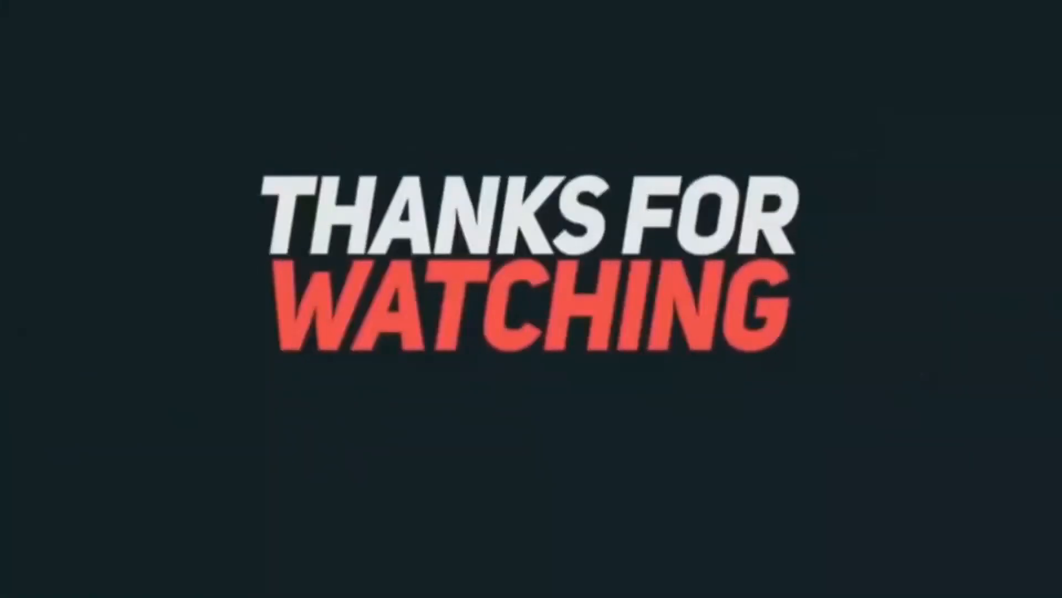